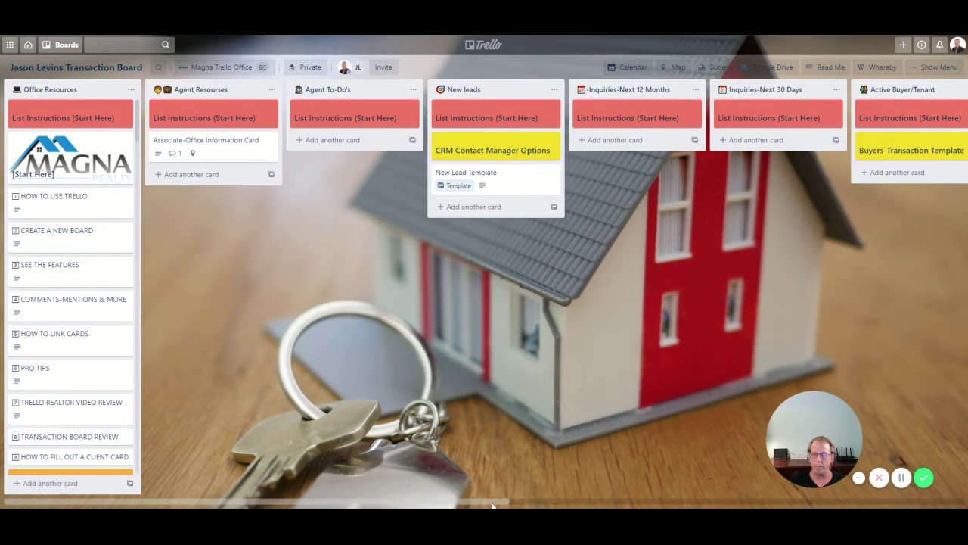
- Scroll the board right until the Active Seller/Landlord and Offers lists are visible
{"action": "left_click_drag", "start_coordinate": [493, 505], "coordinate": [620, 506]}
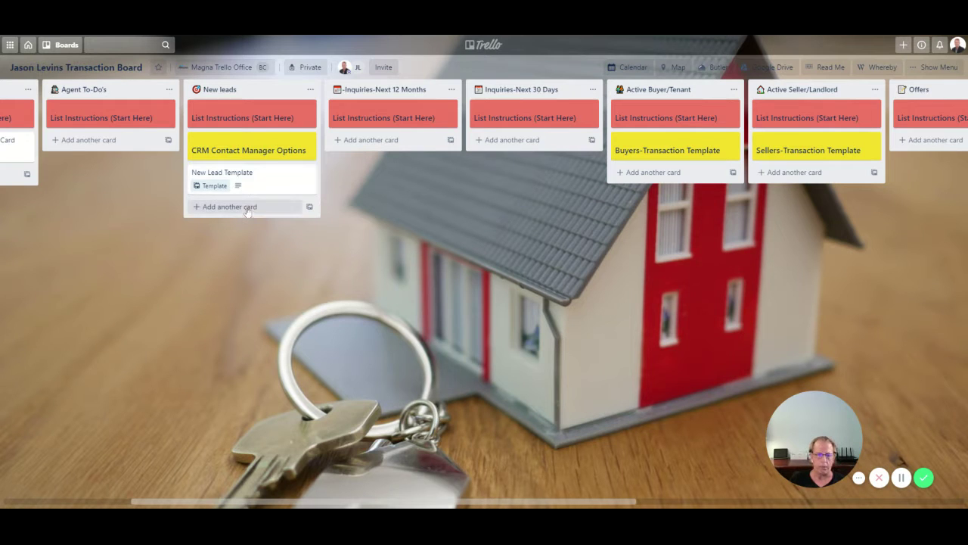
- Open the New Lead Template card and review its role headings and custom fields like List Price
{"action": "left_click", "coordinate": [208, 188]}
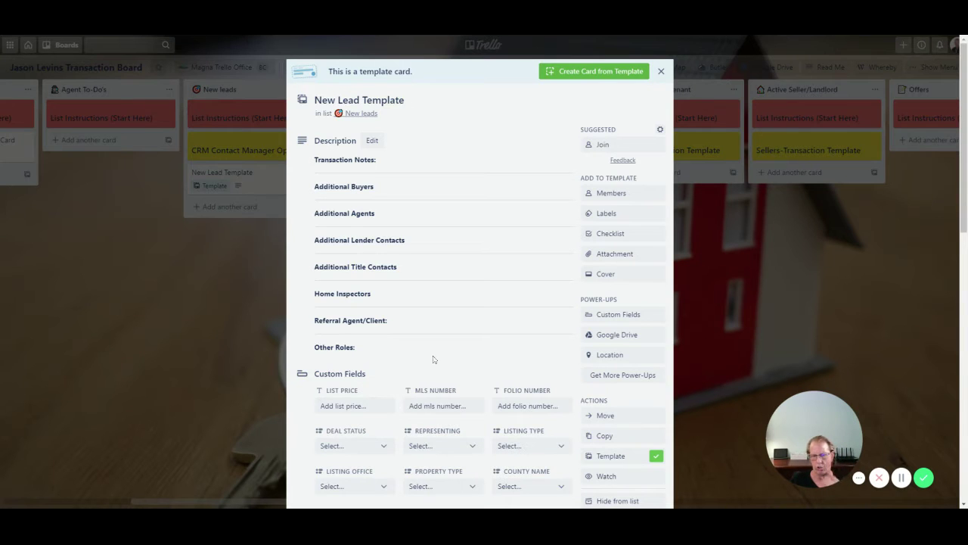
{"action": "scroll", "coordinate": [433, 360], "scroll_direction": "down", "scroll_amount": 4}
{"action": "scroll", "coordinate": [430, 358], "scroll_direction": "down", "scroll_amount": 2}
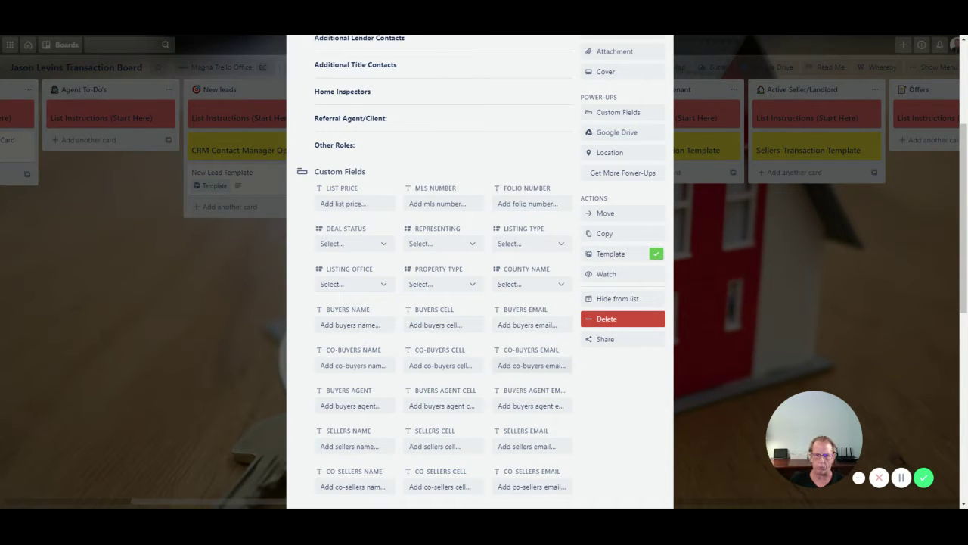
{"action": "scroll", "coordinate": [470, 384], "scroll_direction": "down", "scroll_amount": 5}
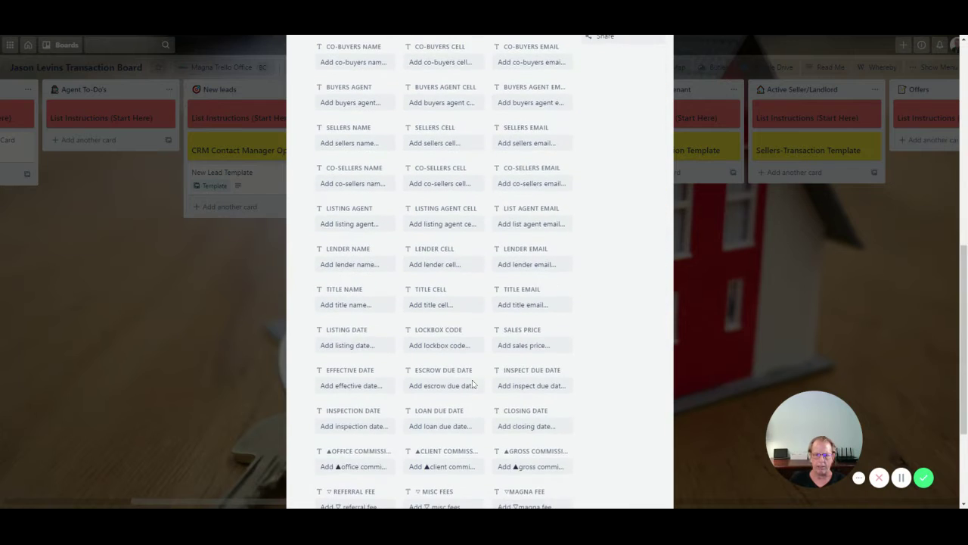
{"action": "scroll", "coordinate": [432, 442], "scroll_direction": "down", "scroll_amount": 1}
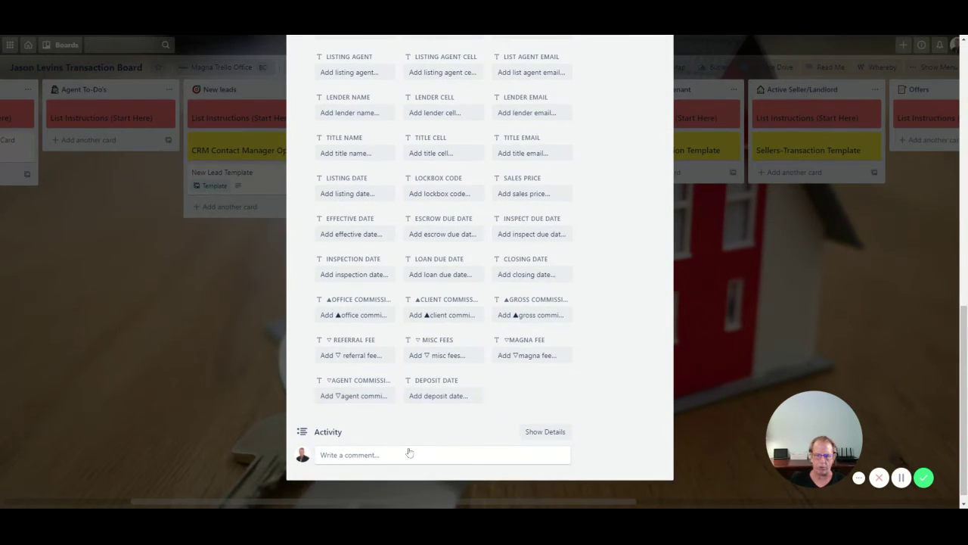
{"action": "scroll", "coordinate": [416, 450], "scroll_direction": "up", "scroll_amount": 3}
{"action": "scroll", "coordinate": [416, 450], "scroll_direction": "up", "scroll_amount": 6}
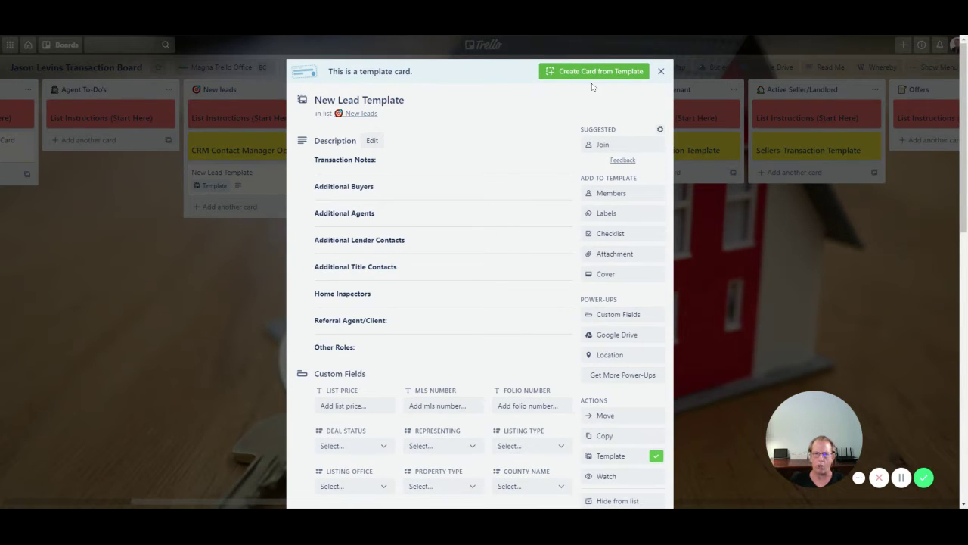
- Create a 'Joe Buyer' card from the template in Active Buyer/Tenant, then reopen it
{"action": "left_click", "coordinate": [593, 72]}
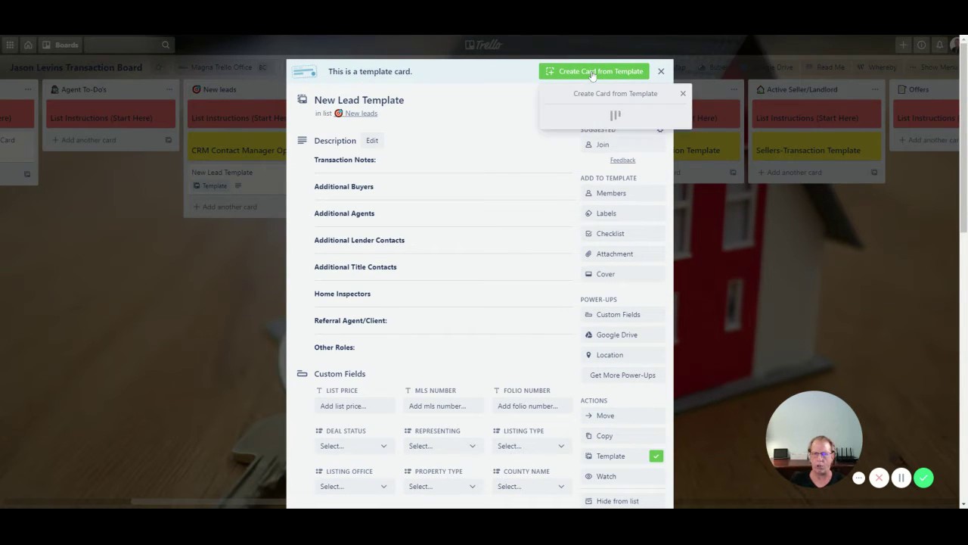
{"action": "type", "text": "J"}
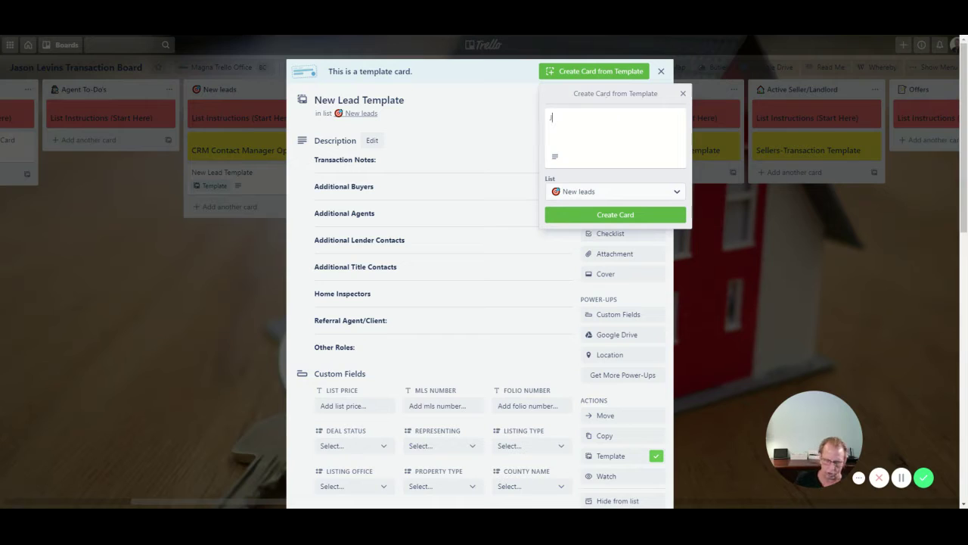
{"action": "type", "text": "oe Buyer"}
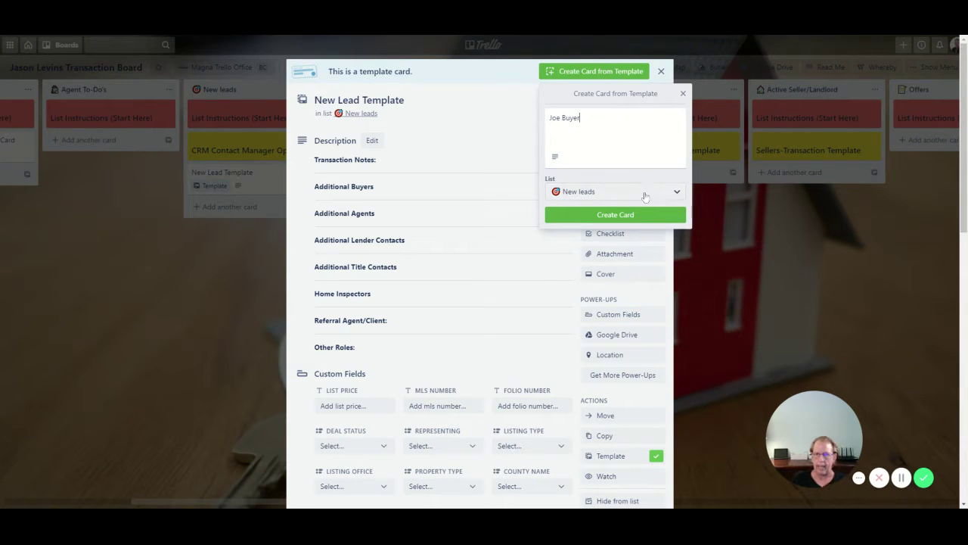
{"action": "left_click", "coordinate": [644, 193]}
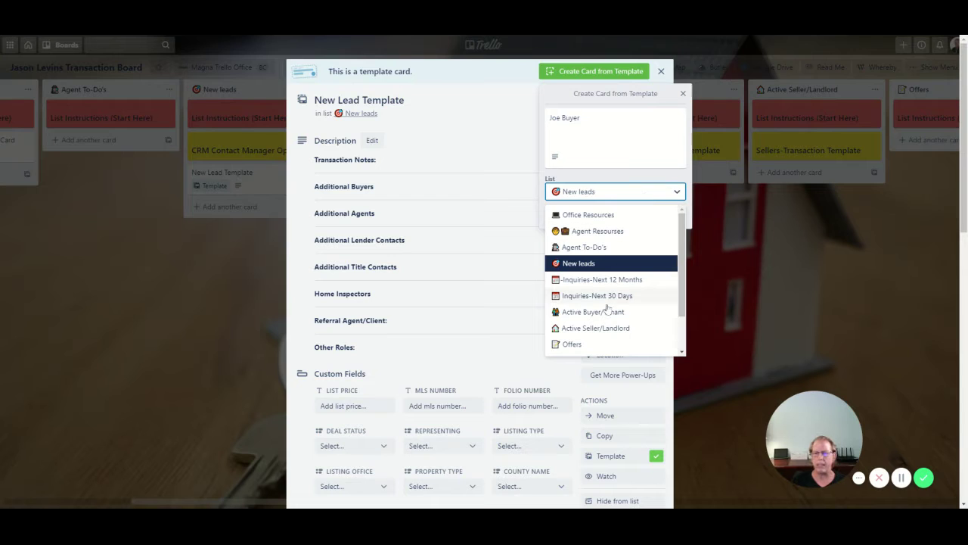
{"action": "left_click", "coordinate": [583, 316]}
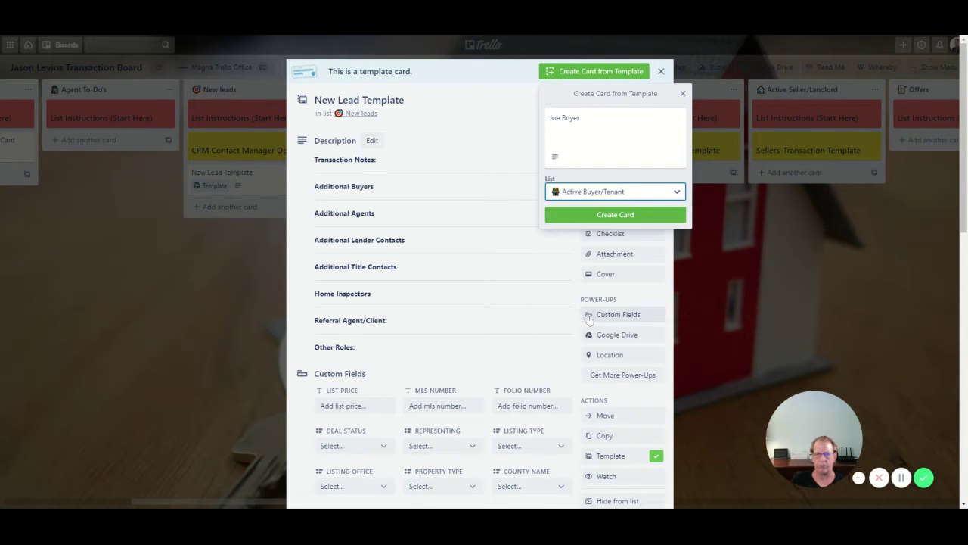
{"action": "left_click", "coordinate": [601, 217]}
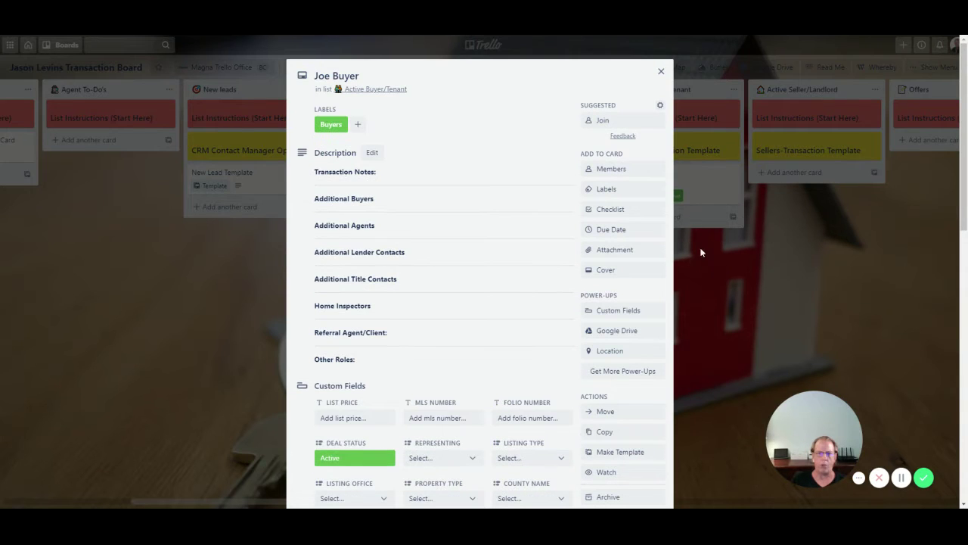
{"action": "left_click", "coordinate": [661, 71]}
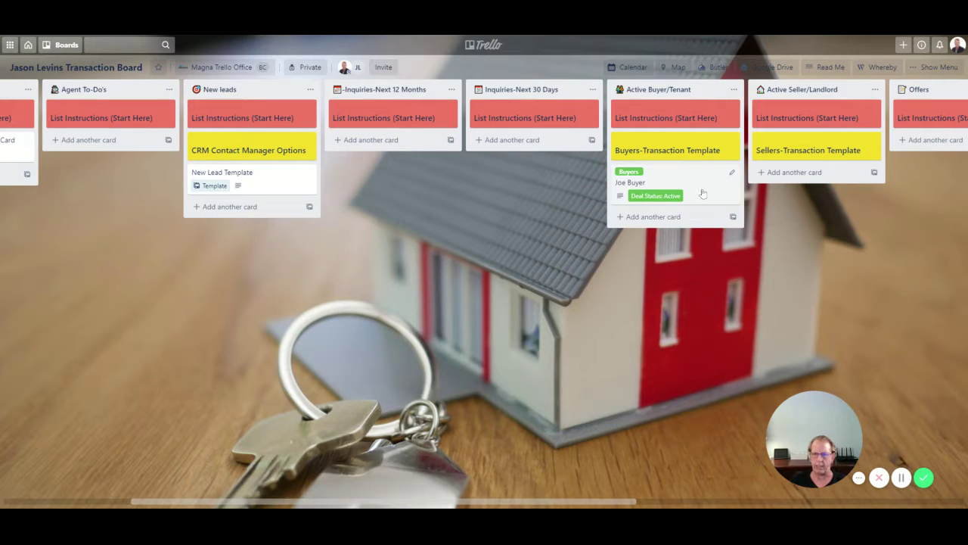
{"action": "left_click", "coordinate": [702, 194]}
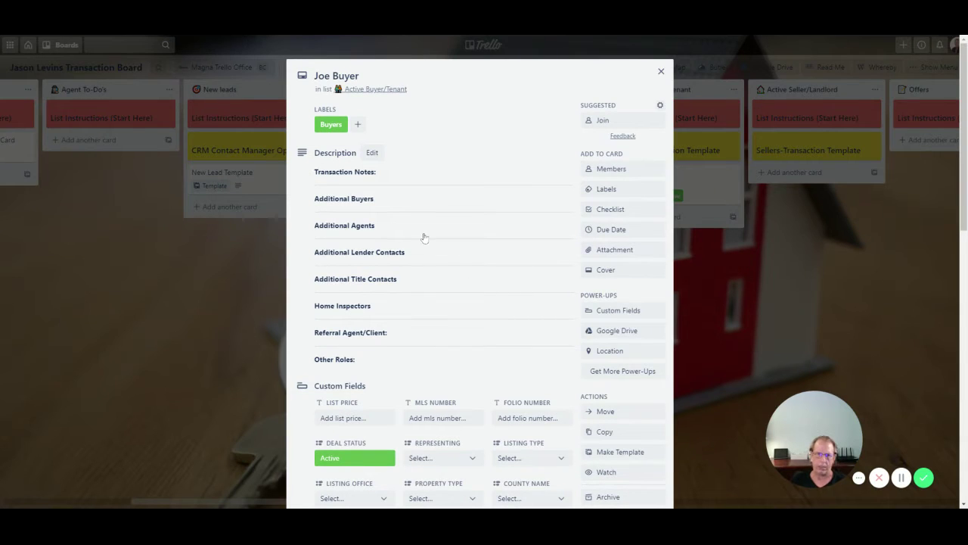
- Add placeholder text 'hdhhdhhhbxdhsdhsdhashdad' under Transaction Notes and save the description
{"action": "left_click", "coordinate": [406, 180]}
{"action": "key", "text": "ctrl+a"}
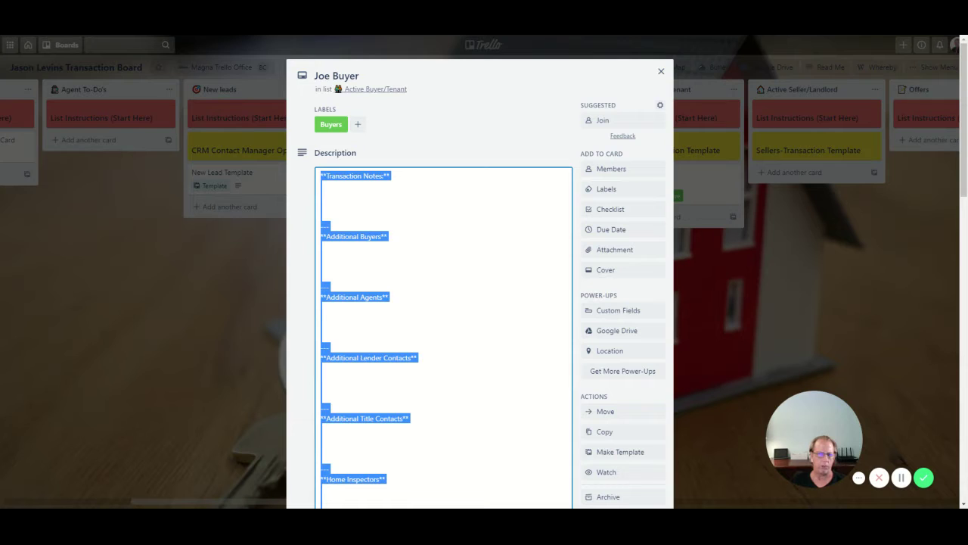
{"action": "left_click", "coordinate": [322, 195]}
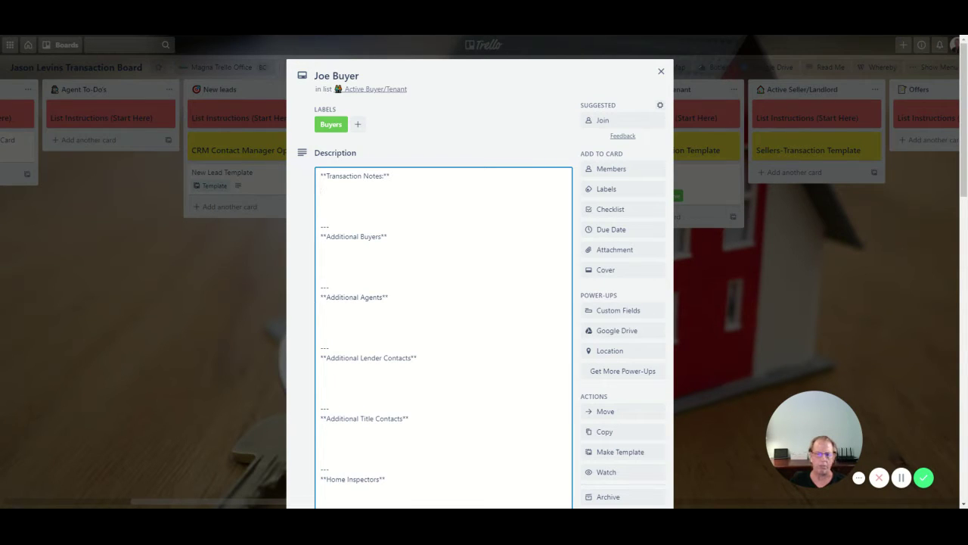
{"action": "scroll", "coordinate": [480, 303], "scroll_direction": "down", "scroll_amount": 2}
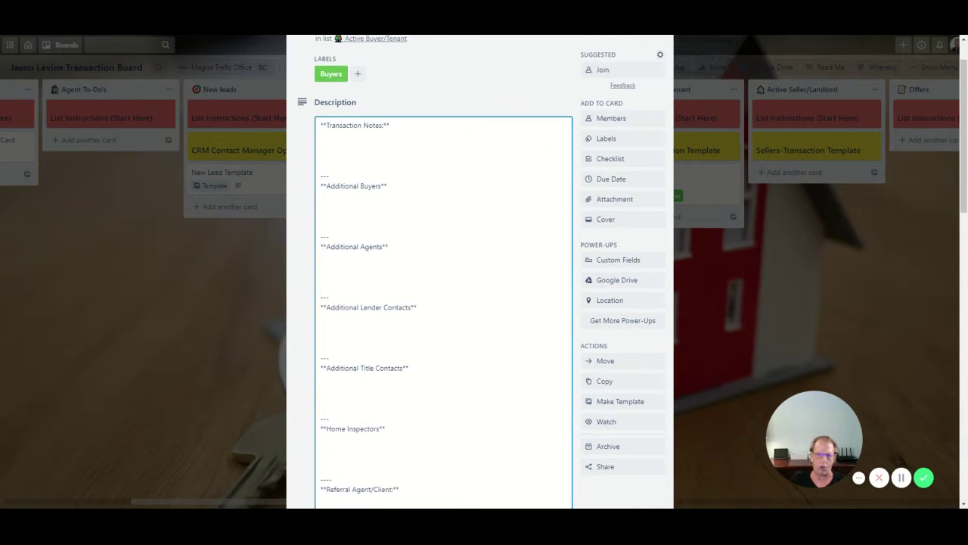
{"action": "scroll", "coordinate": [480, 273], "scroll_direction": "up", "scroll_amount": 1}
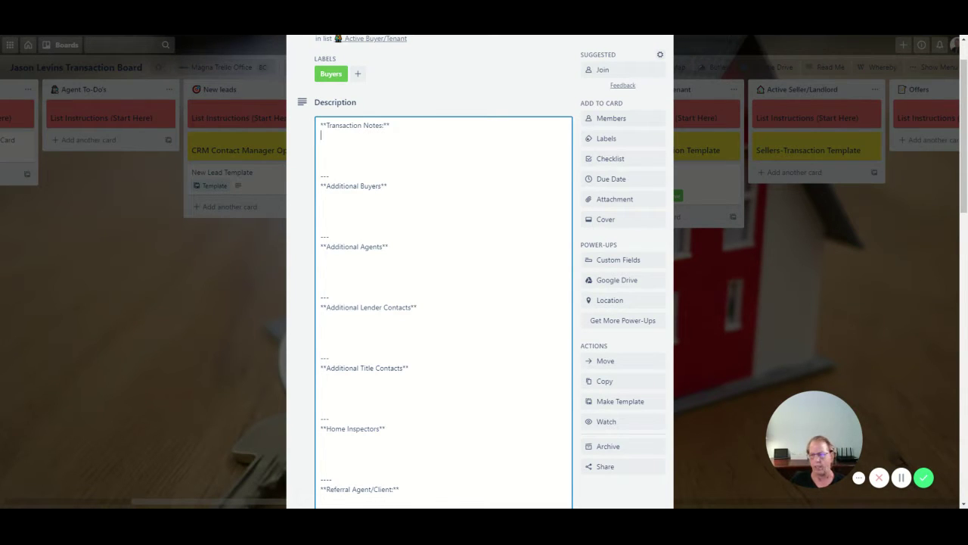
{"action": "scroll", "coordinate": [480, 272], "scroll_direction": "down", "scroll_amount": 1}
{"action": "scroll", "coordinate": [480, 272], "scroll_direction": "up", "scroll_amount": 2}
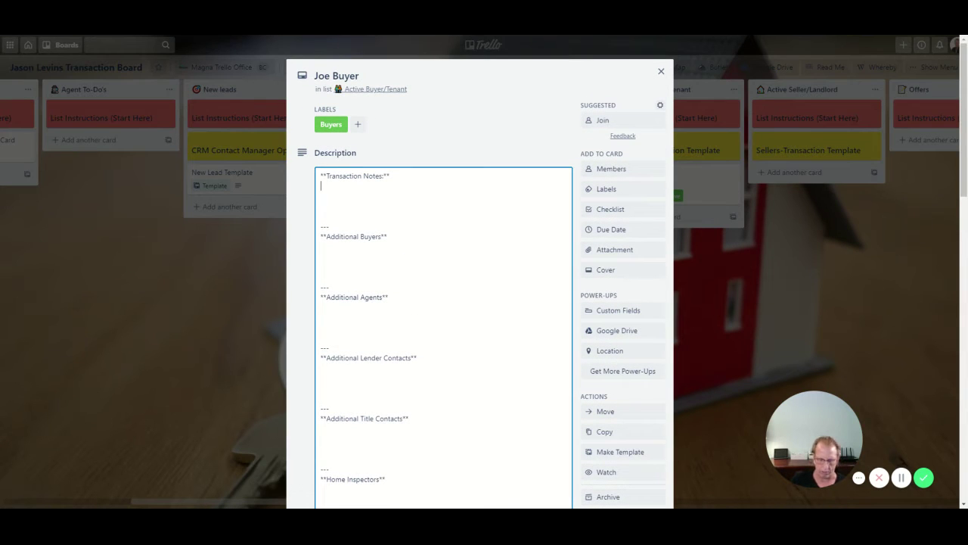
{"action": "type", "text": "hdhhdhhhbxdhsdhsdhashdad"}
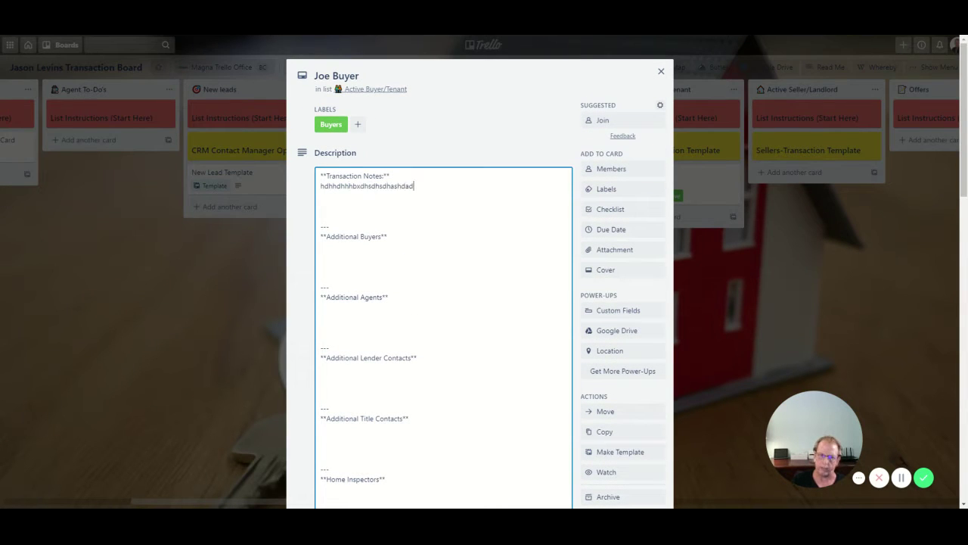
{"action": "scroll", "coordinate": [326, 220], "scroll_direction": "down", "scroll_amount": 5}
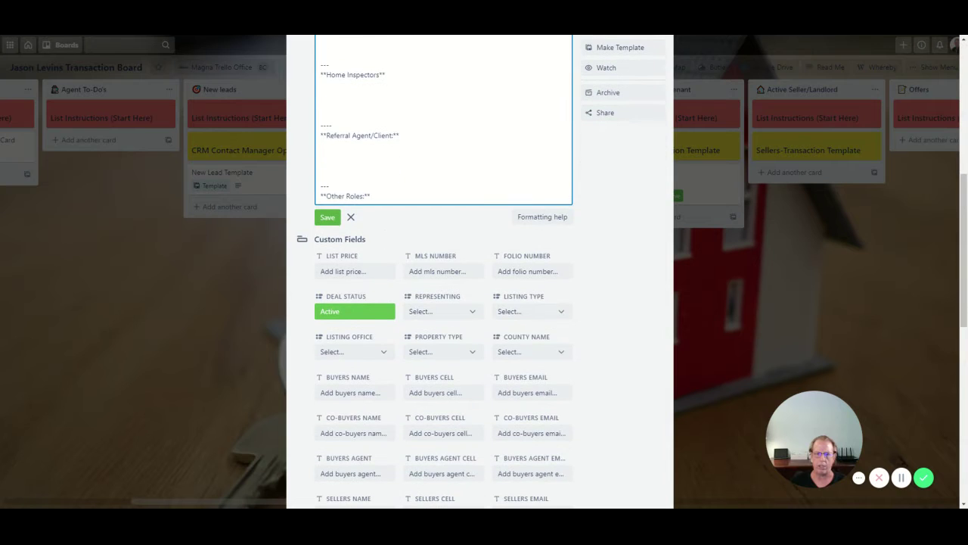
{"action": "left_click", "coordinate": [327, 218]}
{"action": "scroll", "coordinate": [325, 220], "scroll_direction": "up", "scroll_amount": 5}
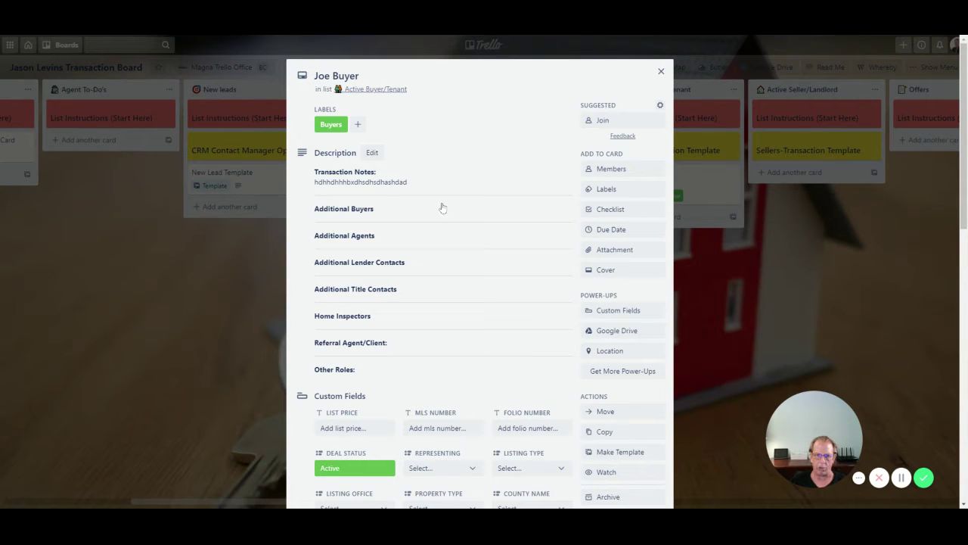
- Set the card's Listing Type custom field to Sale
{"action": "scroll", "coordinate": [407, 282], "scroll_direction": "down", "scroll_amount": 2}
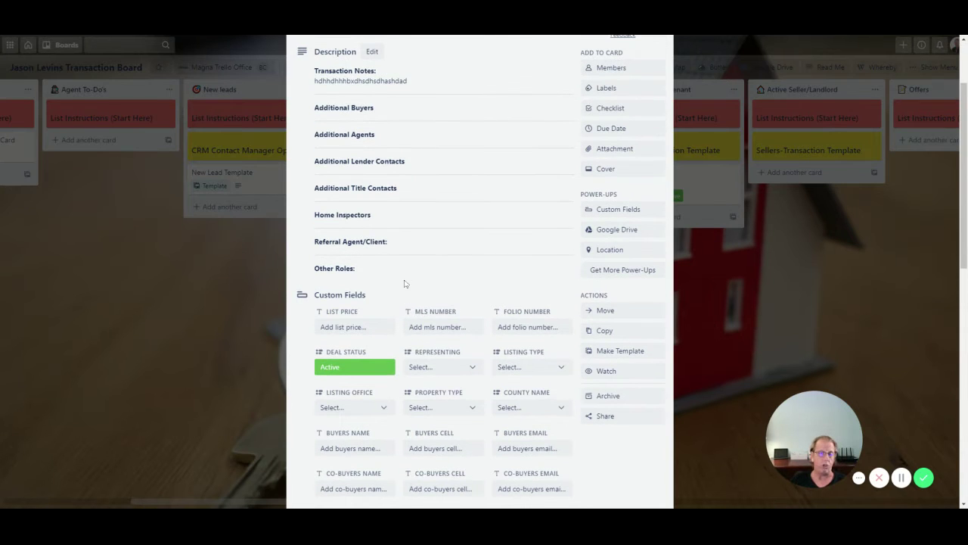
{"action": "scroll", "coordinate": [385, 292], "scroll_direction": "down", "scroll_amount": 1}
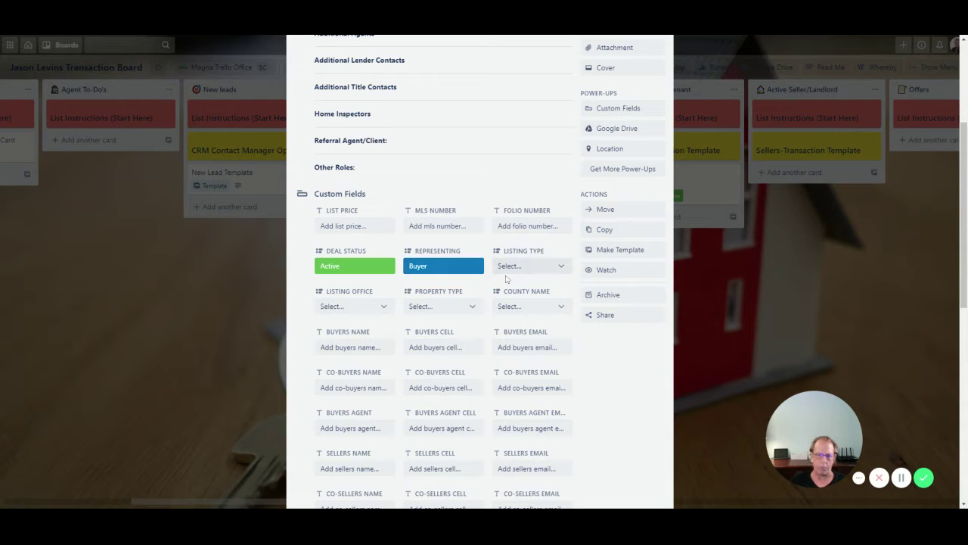
{"action": "left_click", "coordinate": [504, 295]}
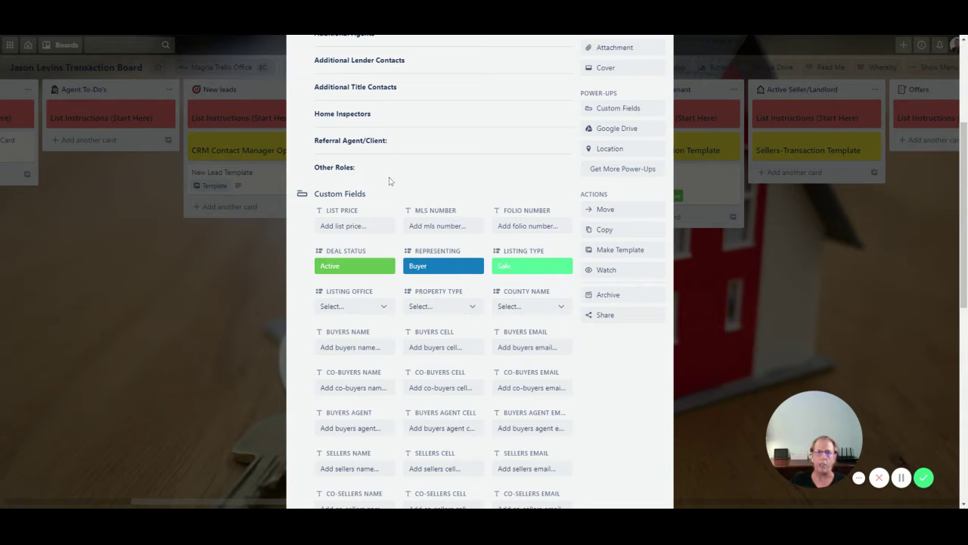
- Close the card details and return to the transaction board
{"action": "scroll", "coordinate": [390, 183], "scroll_direction": "up", "scroll_amount": 2}
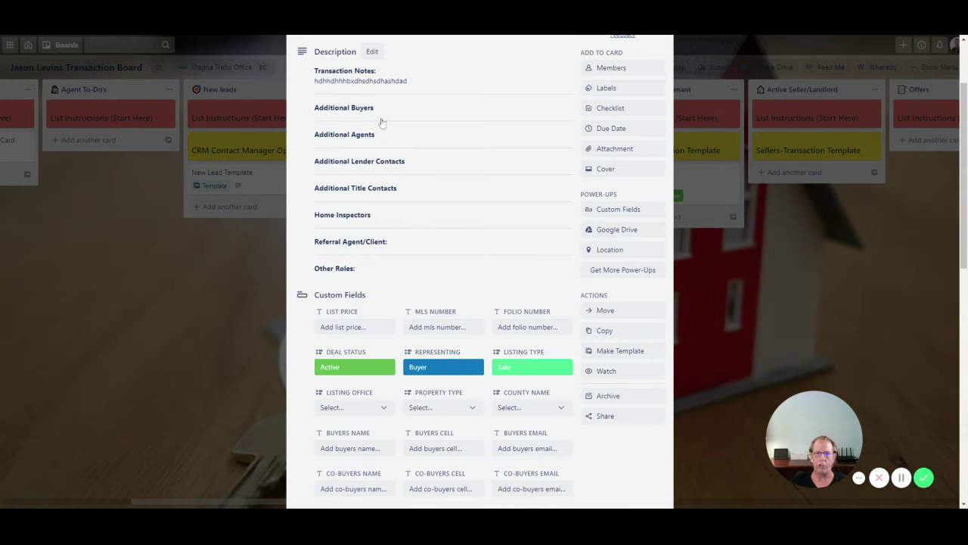
{"action": "scroll", "coordinate": [405, 159], "scroll_direction": "down", "scroll_amount": 1}
{"action": "scroll", "coordinate": [405, 181], "scroll_direction": "down", "scroll_amount": 2}
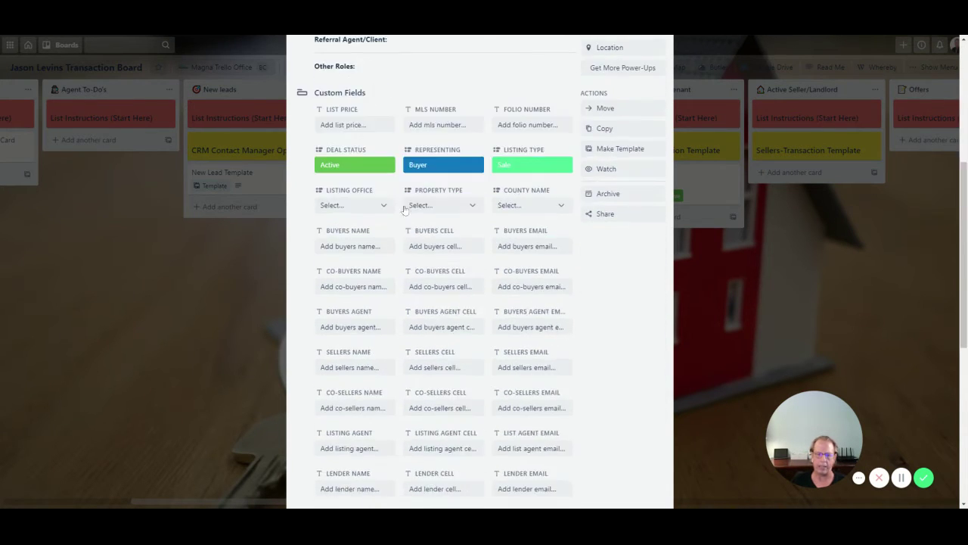
{"action": "scroll", "coordinate": [393, 227], "scroll_direction": "down", "scroll_amount": 1}
{"action": "scroll", "coordinate": [370, 250], "scroll_direction": "down", "scroll_amount": 3}
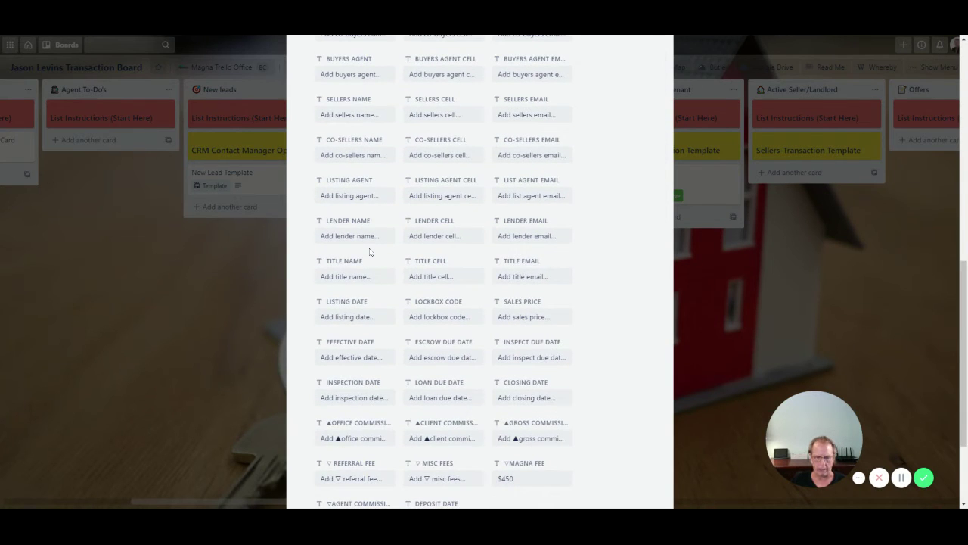
{"action": "scroll", "coordinate": [370, 252], "scroll_direction": "up", "scroll_amount": 4}
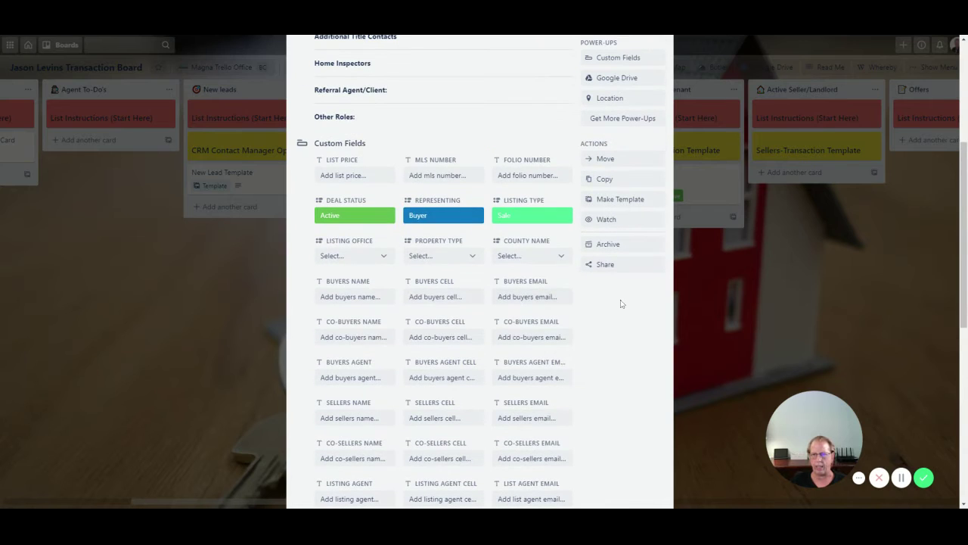
{"action": "left_click", "coordinate": [706, 324]}
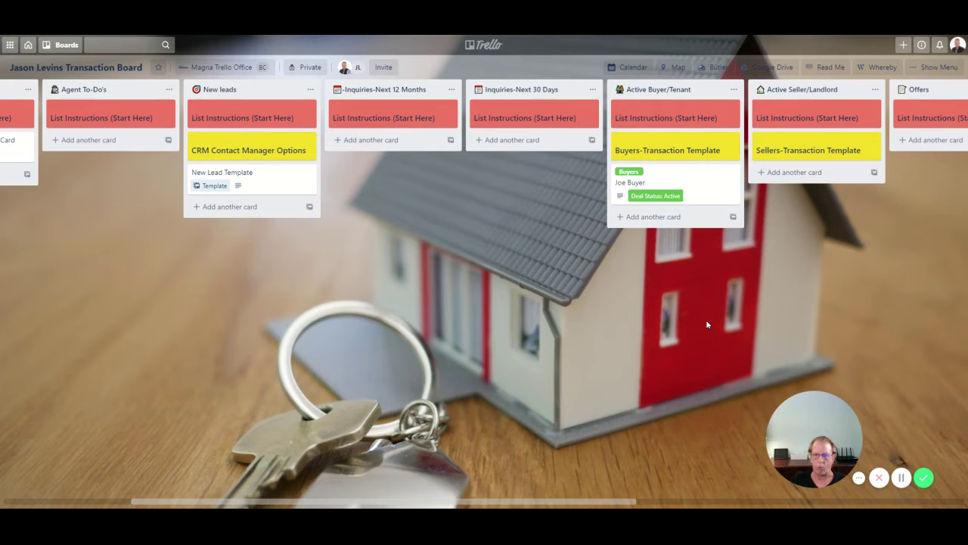
- Scroll the board right and drag the Joe Buyer card from Active Buyer/Tenant into Offers
{"action": "left_click_drag", "start_coordinate": [512, 506], "coordinate": [626, 503]}
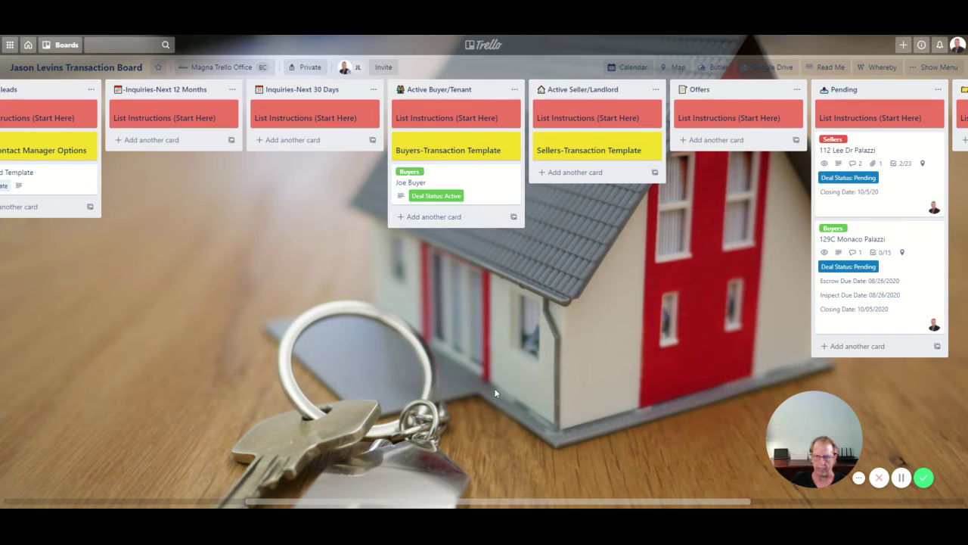
{"action": "left_click_drag", "start_coordinate": [461, 502], "coordinate": [582, 504]}
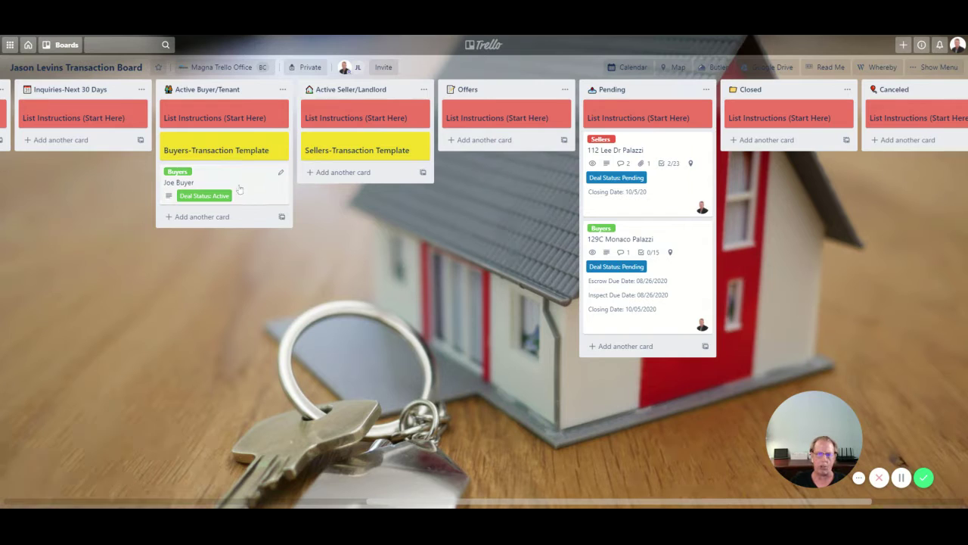
{"action": "left_click_drag", "start_coordinate": [232, 185], "coordinate": [510, 188]}
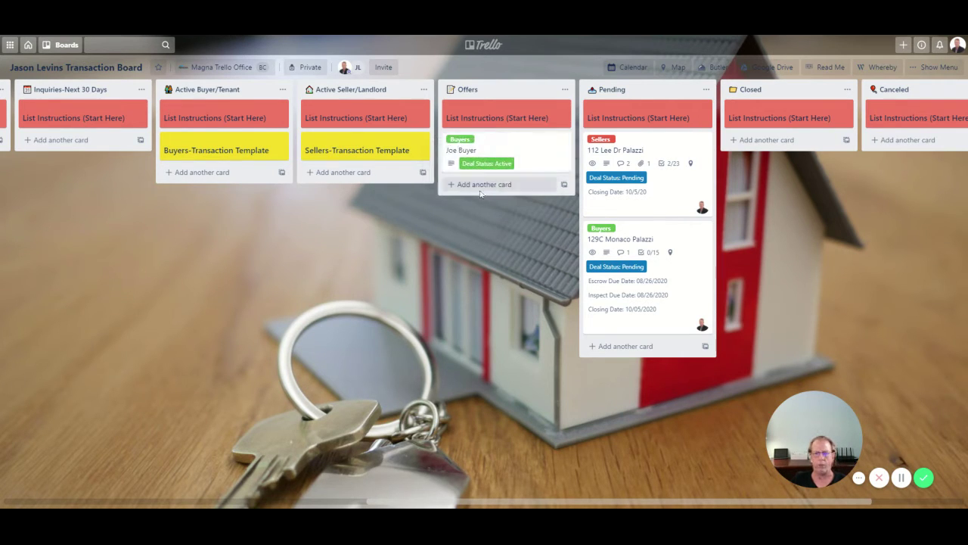
- Open the Joe Buyer card and append '-2841-LHP' to its title
{"action": "left_click", "coordinate": [497, 154]}
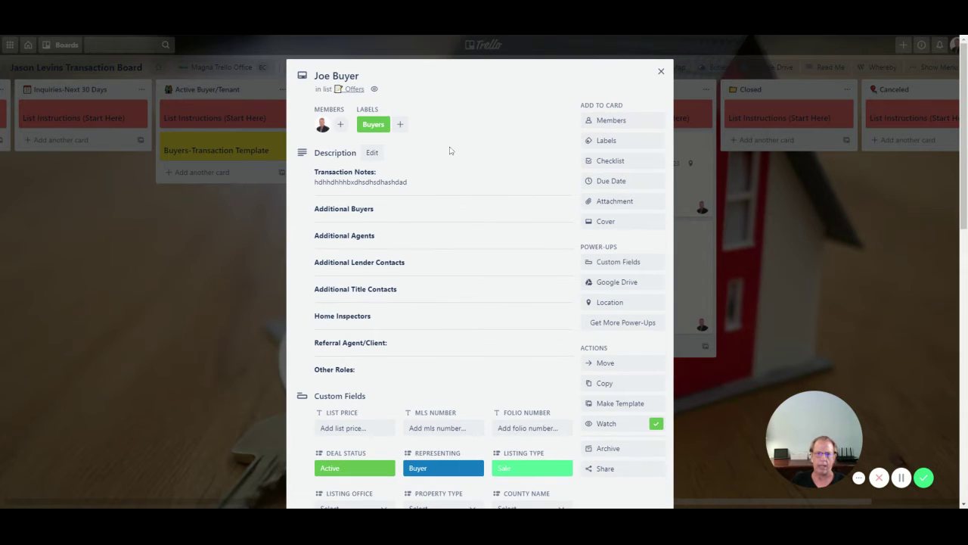
{"action": "left_click", "coordinate": [364, 76]}
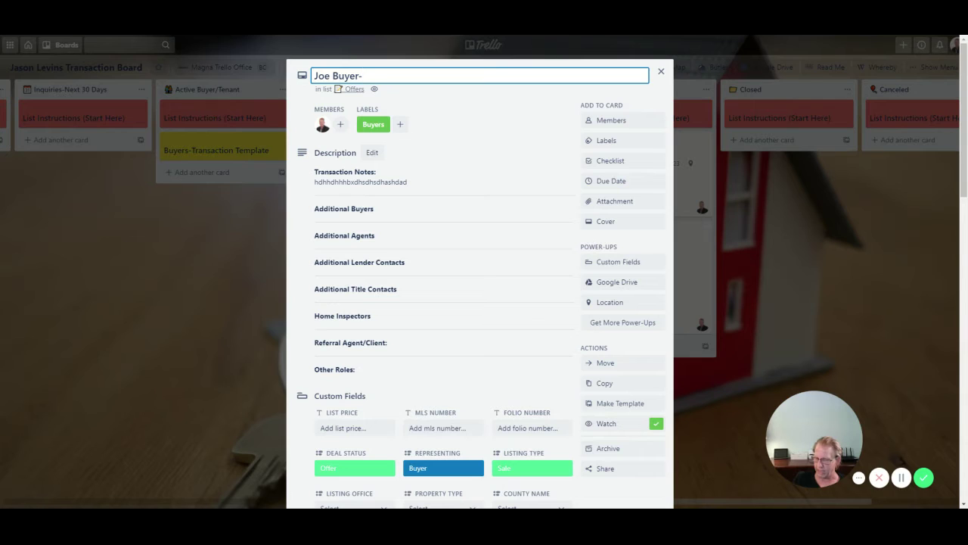
{"action": "type", "text": "-1"}
{"action": "key", "text": "BackSpace"}
{"action": "type", "text": "2841"}
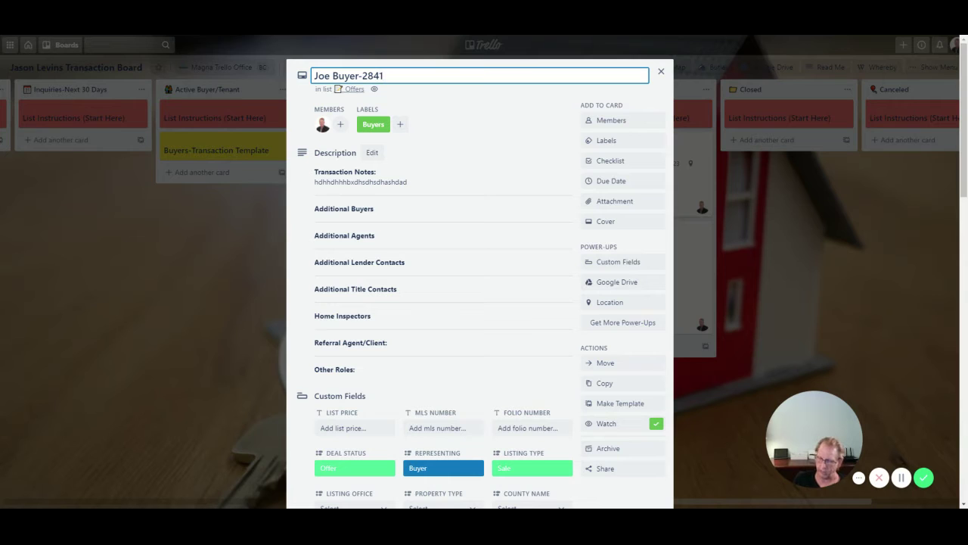
{"action": "type", "text": "-"}
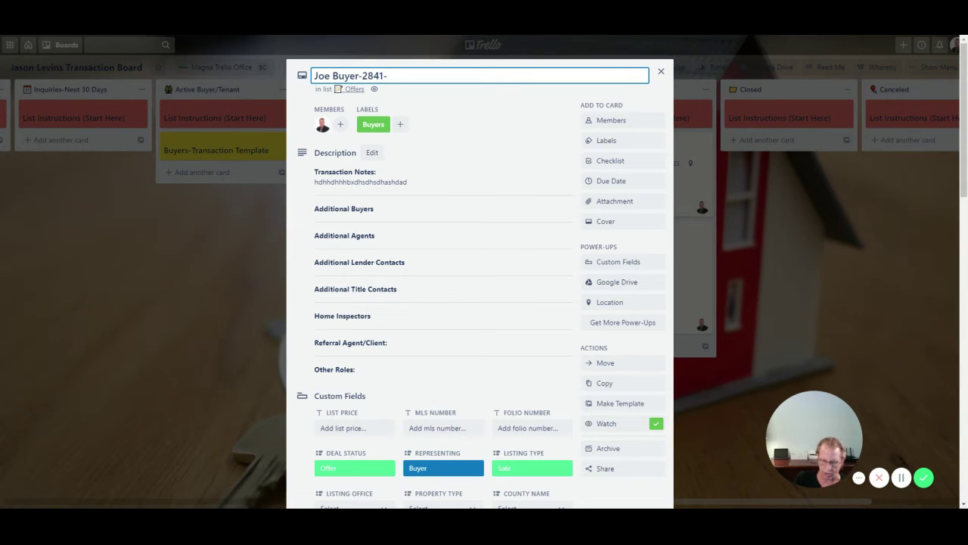
{"action": "type", "text": "L"}
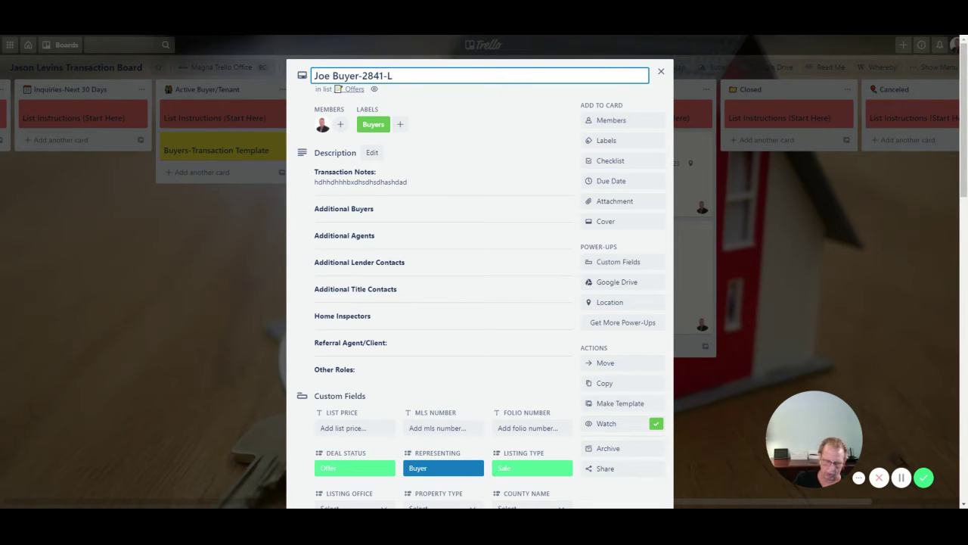
{"action": "type", "text": "HP"}
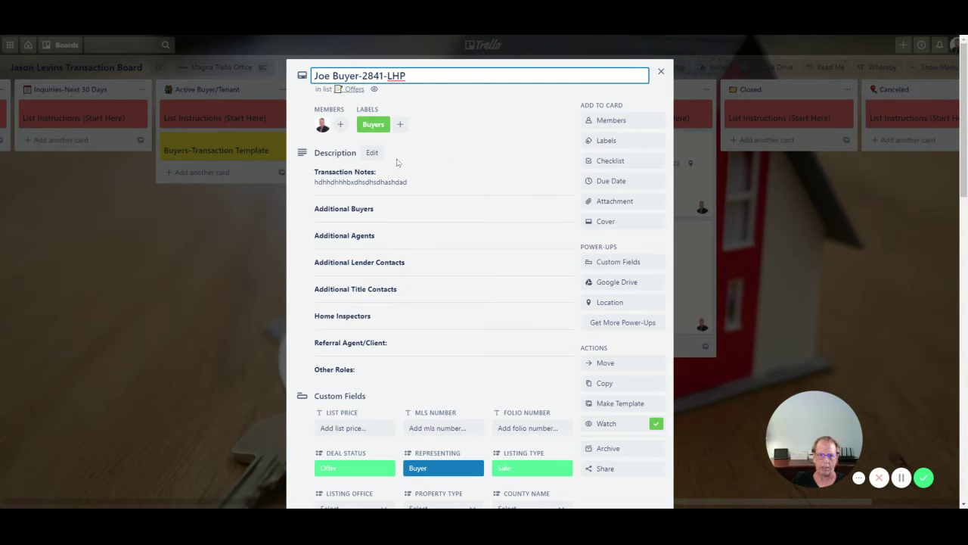
- Scroll through the card's fields, showing Deal Status Offer, Representing Buyer and Listing Type Sale
{"action": "scroll", "coordinate": [384, 257], "scroll_direction": "down", "scroll_amount": 1}
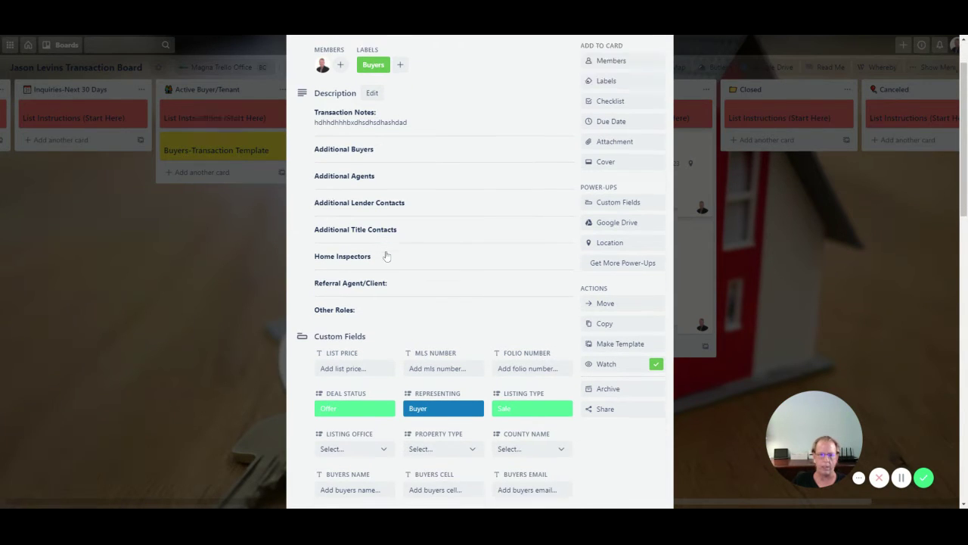
{"action": "scroll", "coordinate": [386, 257], "scroll_direction": "down", "scroll_amount": 1}
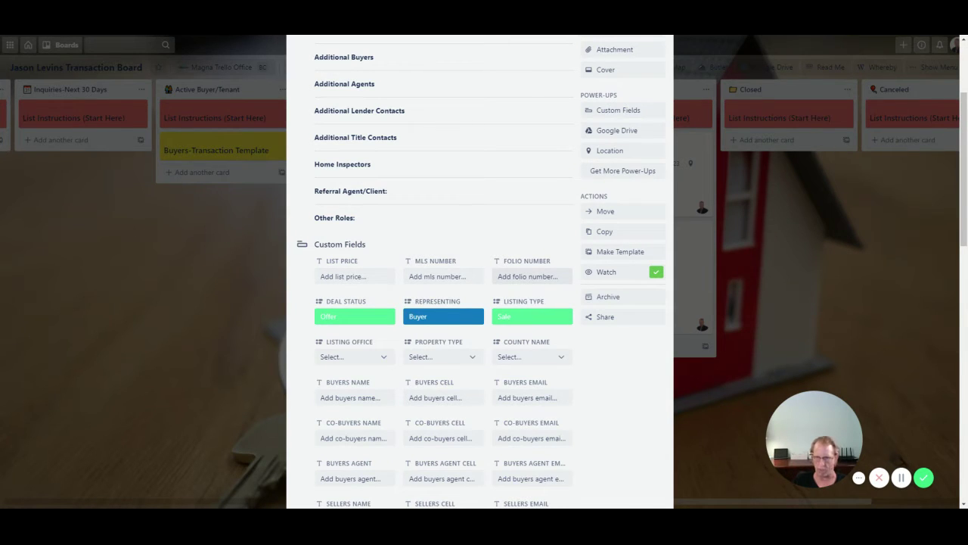
{"action": "scroll", "coordinate": [529, 276], "scroll_direction": "down", "scroll_amount": 1}
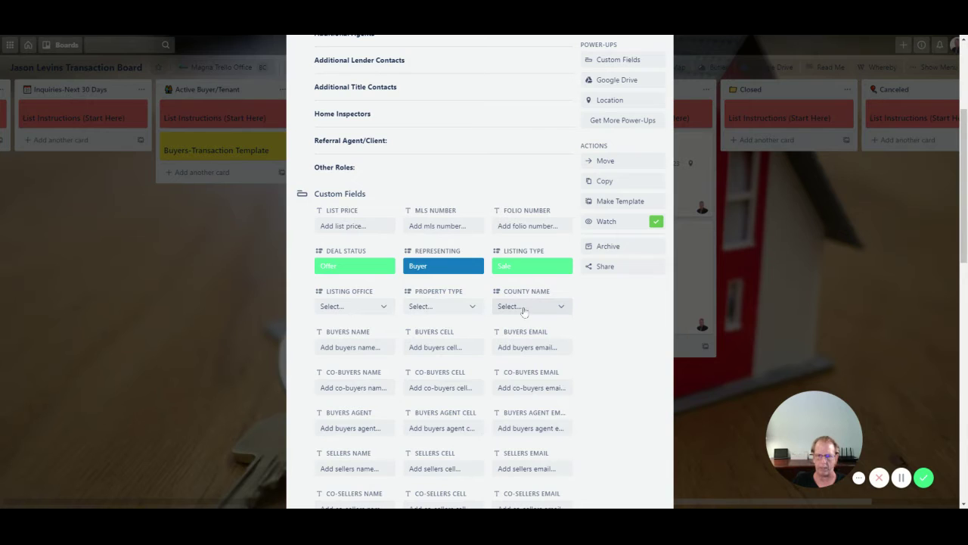
{"action": "scroll", "coordinate": [470, 313], "scroll_direction": "down", "scroll_amount": 2}
{"action": "scroll", "coordinate": [454, 325], "scroll_direction": "down", "scroll_amount": 1}
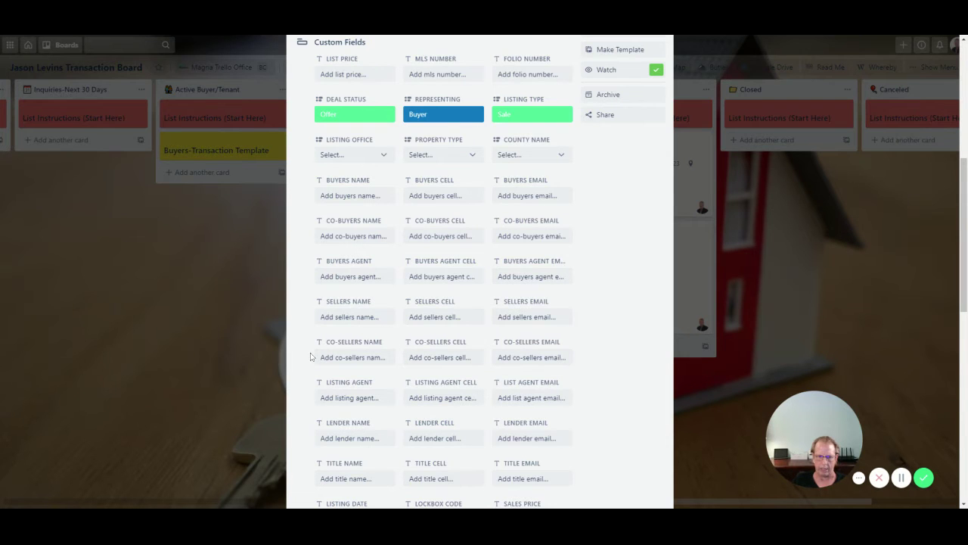
{"action": "scroll", "coordinate": [345, 327], "scroll_direction": "up", "scroll_amount": 5}
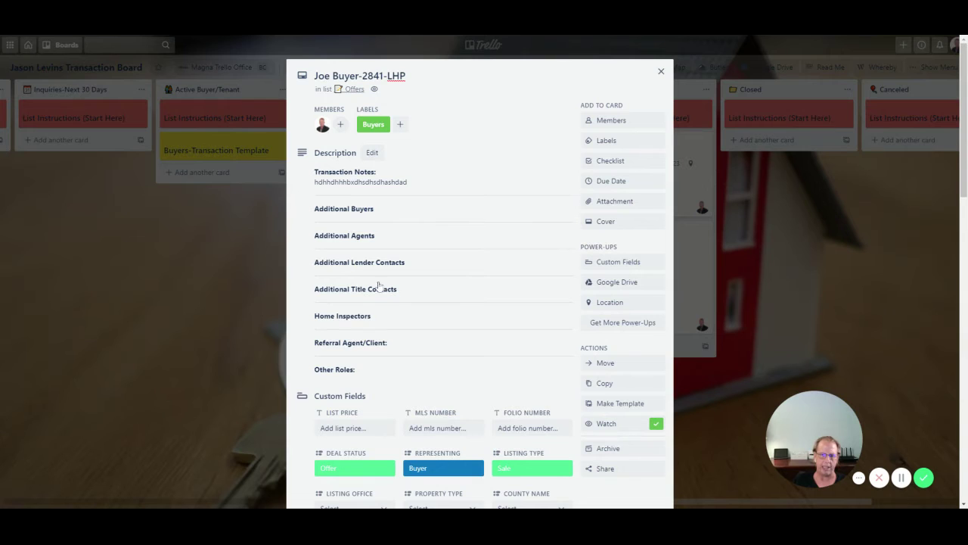
{"action": "scroll", "coordinate": [379, 301], "scroll_direction": "down", "scroll_amount": 1}
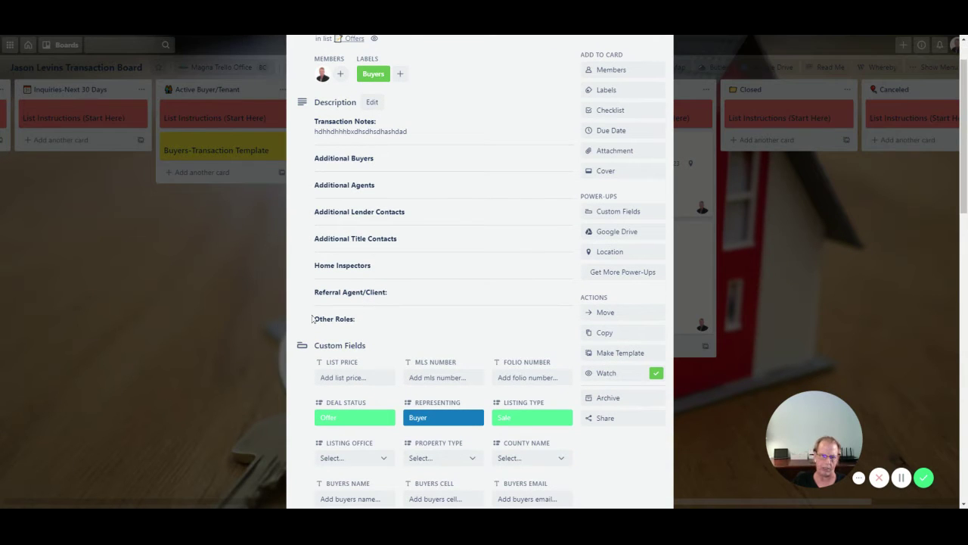
{"action": "scroll", "coordinate": [394, 324], "scroll_direction": "down", "scroll_amount": 5}
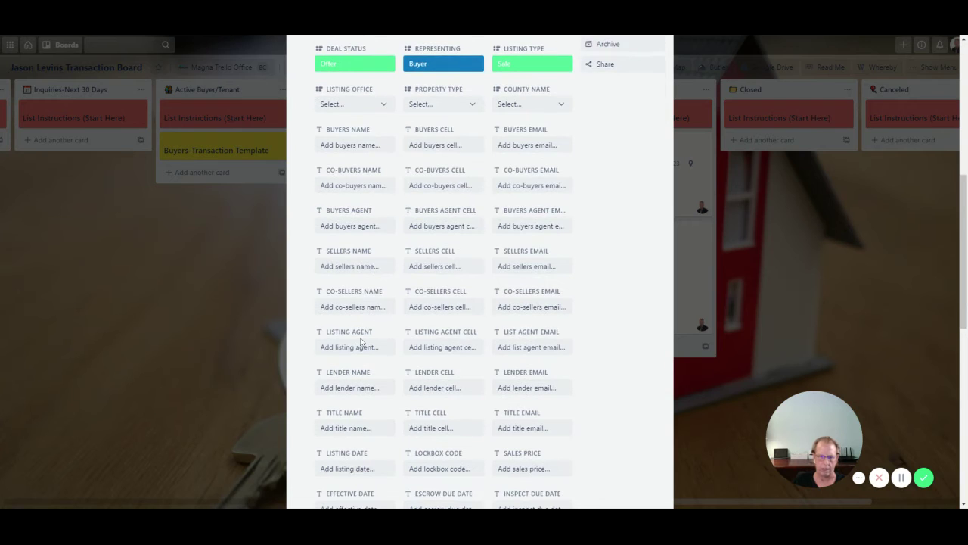
{"action": "scroll", "coordinate": [361, 342], "scroll_direction": "up", "scroll_amount": 6}
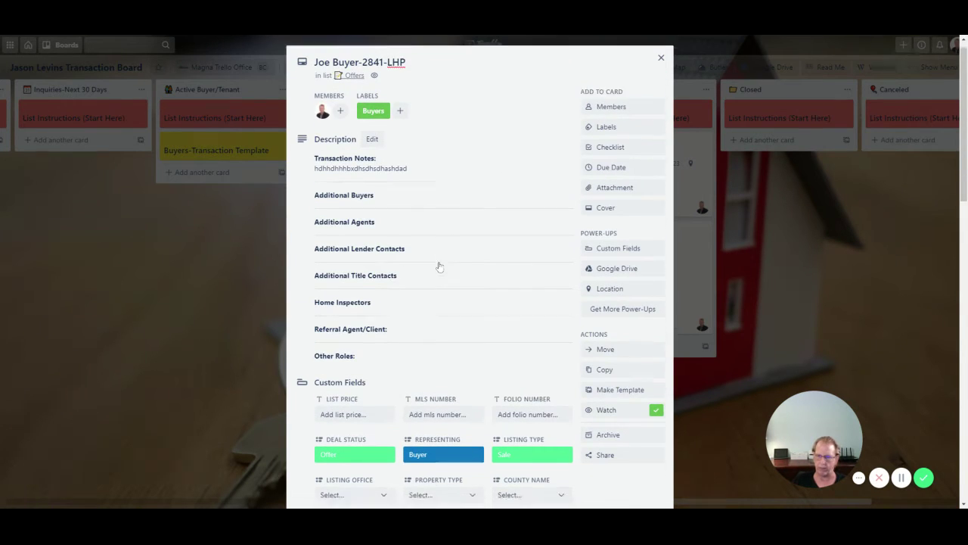
{"action": "scroll", "coordinate": [439, 266], "scroll_direction": "down", "scroll_amount": 3}
{"action": "scroll", "coordinate": [440, 266], "scroll_direction": "down", "scroll_amount": 2}
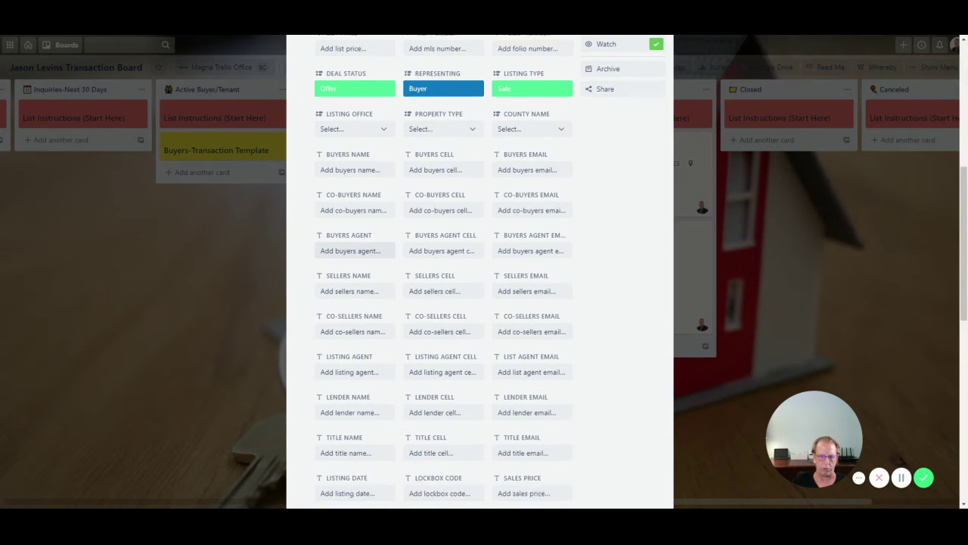
{"action": "scroll", "coordinate": [388, 284], "scroll_direction": "down", "scroll_amount": 1}
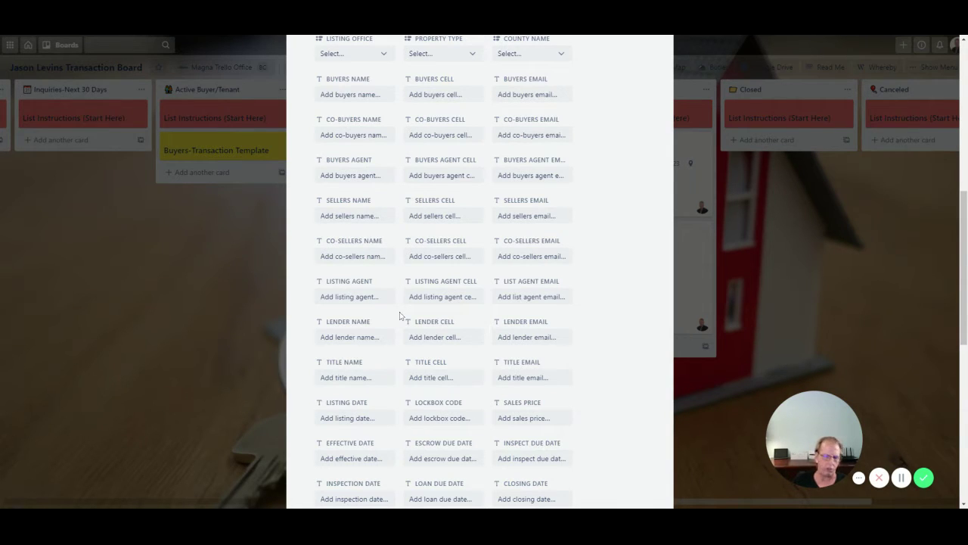
{"action": "scroll", "coordinate": [389, 318], "scroll_direction": "down", "scroll_amount": 1}
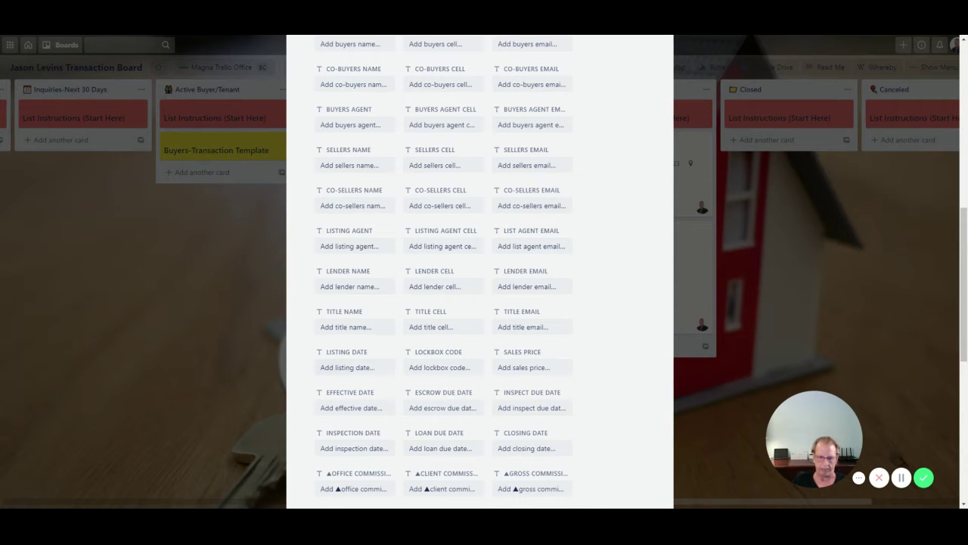
{"action": "scroll", "coordinate": [411, 371], "scroll_direction": "down", "scroll_amount": 3}
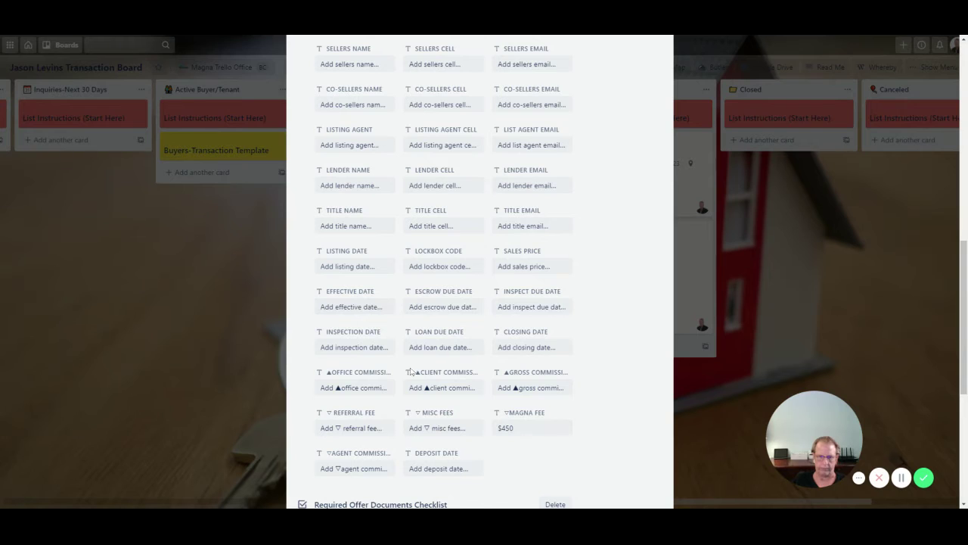
{"action": "scroll", "coordinate": [411, 371], "scroll_direction": "up", "scroll_amount": 10}
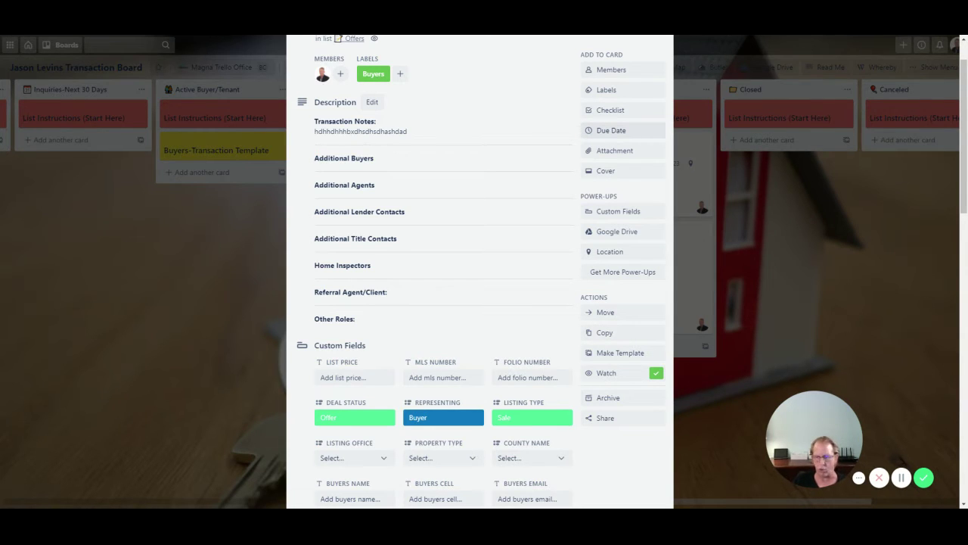
{"action": "left_click", "coordinate": [614, 151]}
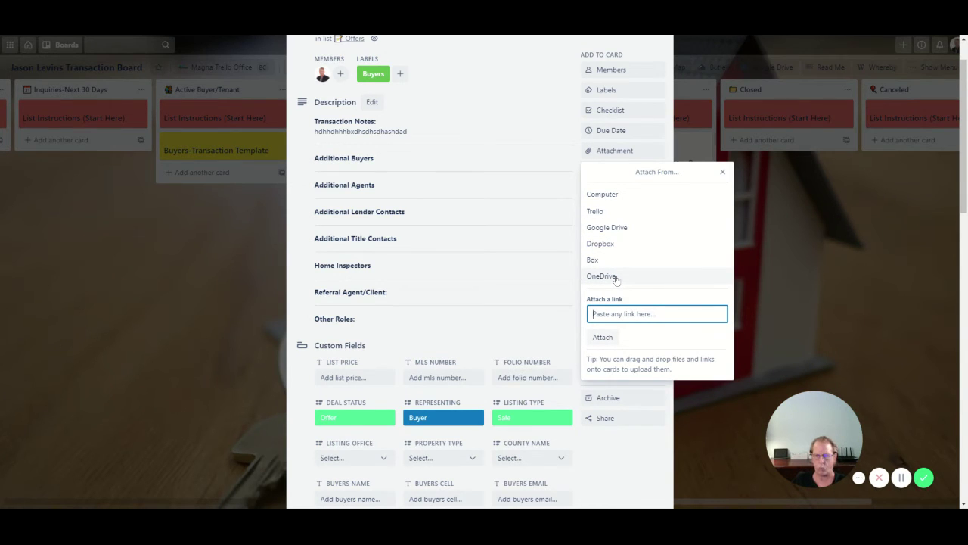
{"action": "scroll", "coordinate": [552, 310], "scroll_direction": "down", "scroll_amount": 3}
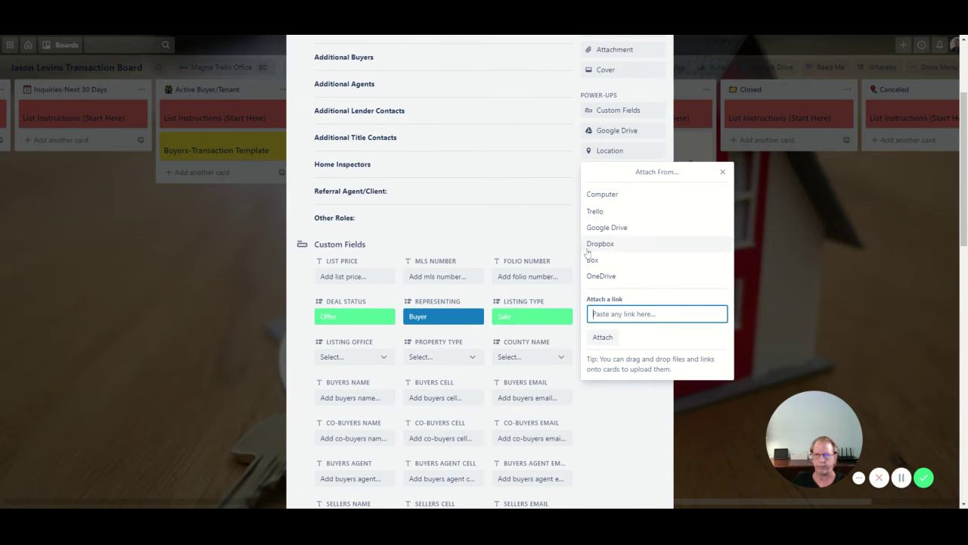
{"action": "left_click", "coordinate": [723, 171]}
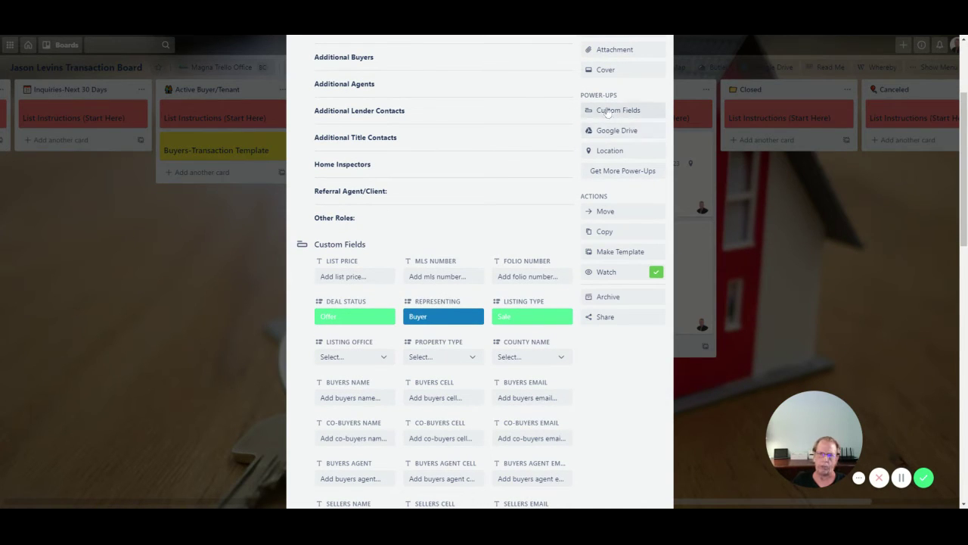
{"action": "left_click", "coordinate": [619, 153]}
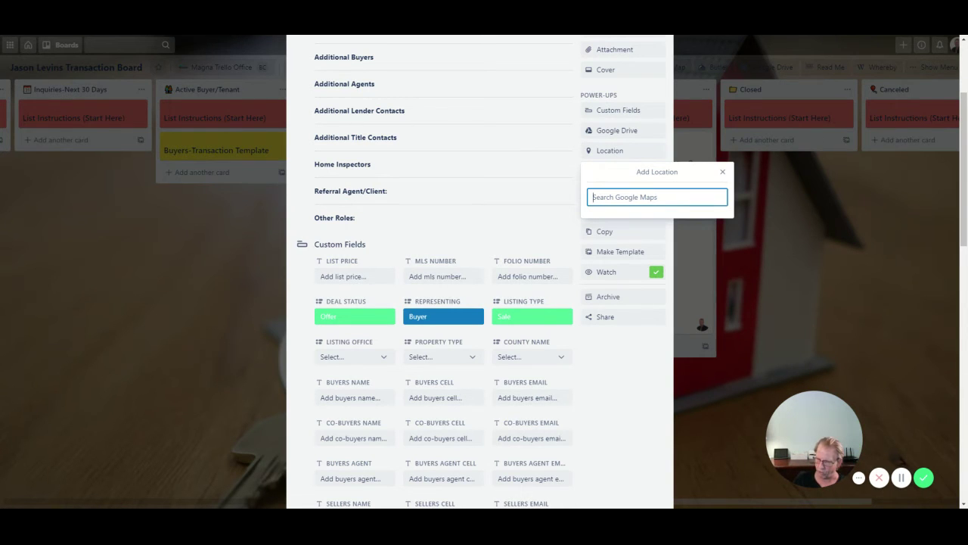
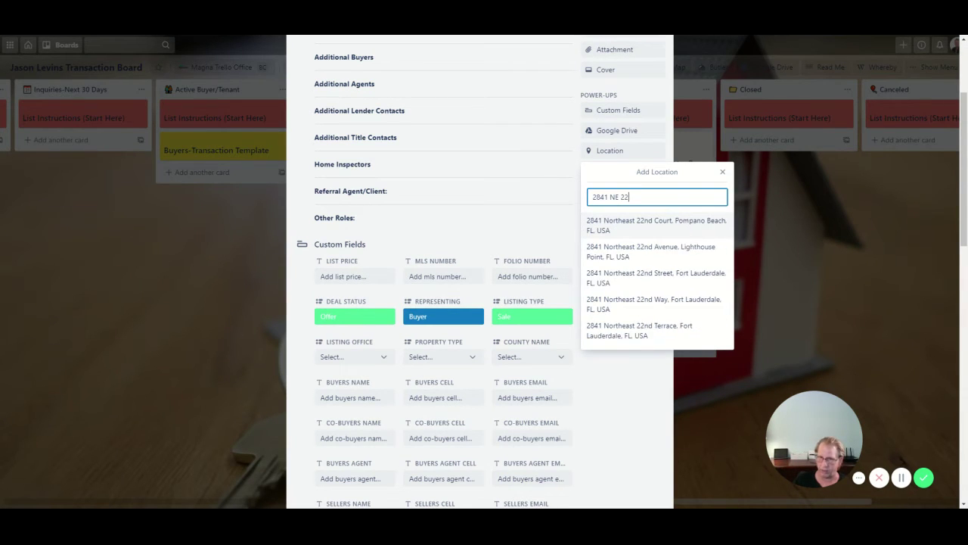
{"action": "left_click", "coordinate": [645, 251]}
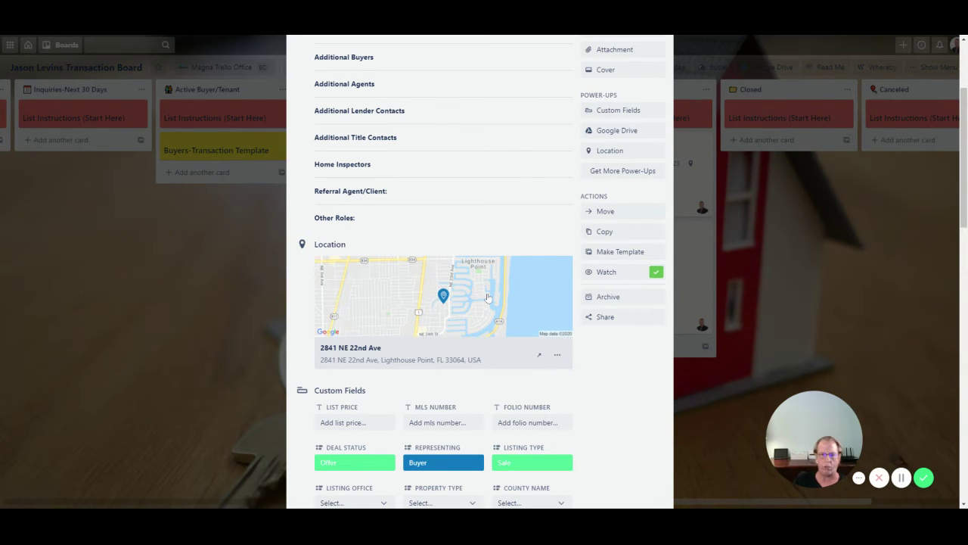
- Enter List Price 450,000, MLS Number a123566 and Folio Number 123564558
{"action": "scroll", "coordinate": [472, 292], "scroll_direction": "down", "scroll_amount": 1}
{"action": "left_click", "coordinate": [356, 372]}
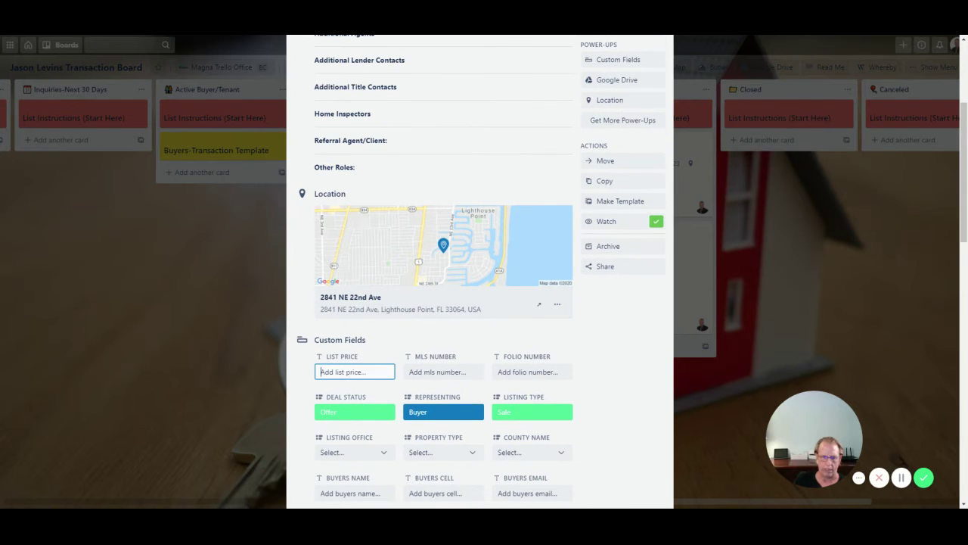
{"action": "type", "text": "4"}
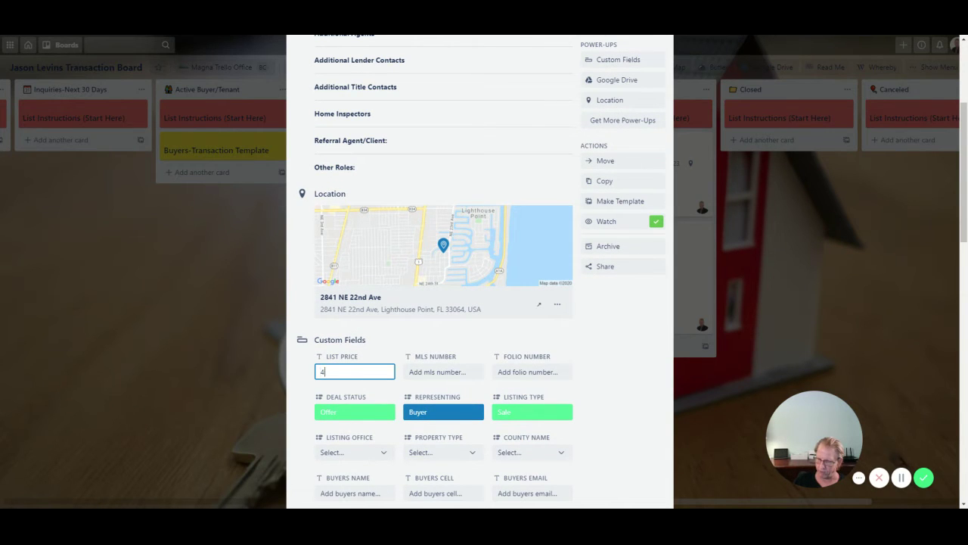
{"action": "type", "text": "50,000"}
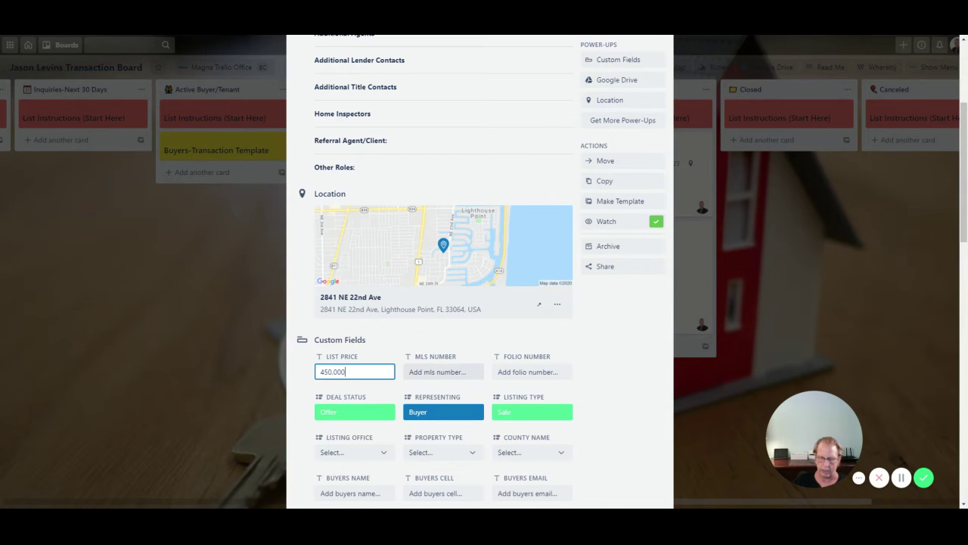
{"action": "key", "text": "Return"}
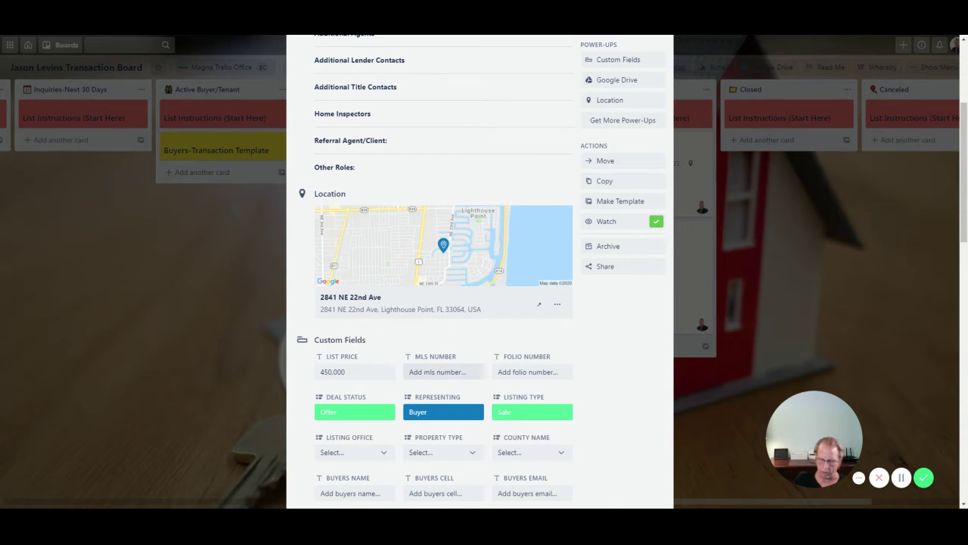
{"action": "type", "text": "m122"}
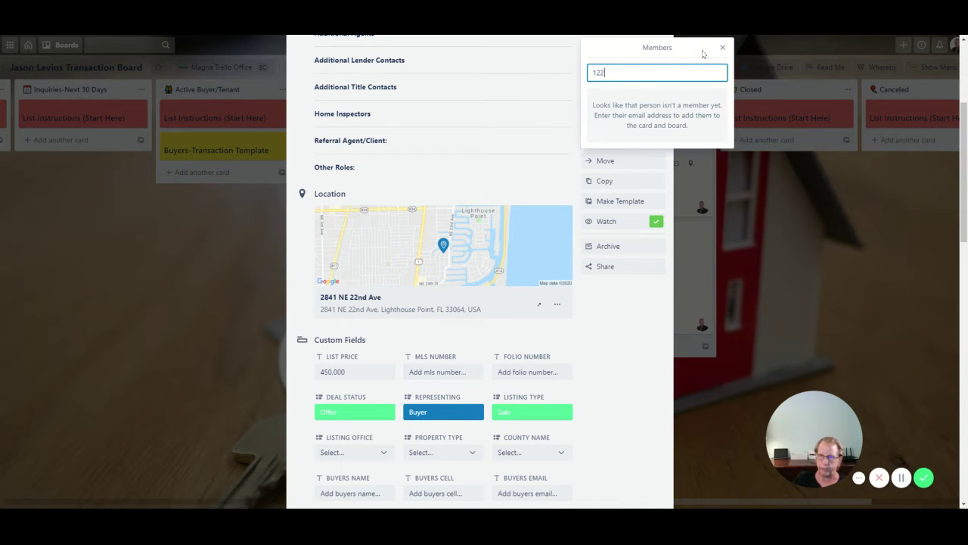
{"action": "left_click", "coordinate": [723, 47]}
{"action": "left_click", "coordinate": [444, 372]}
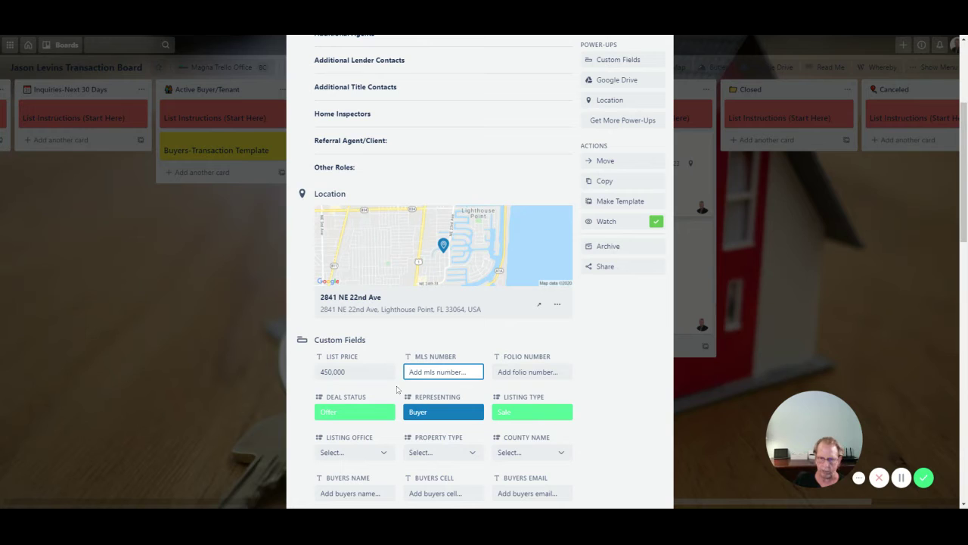
{"action": "type", "text": "a123566"}
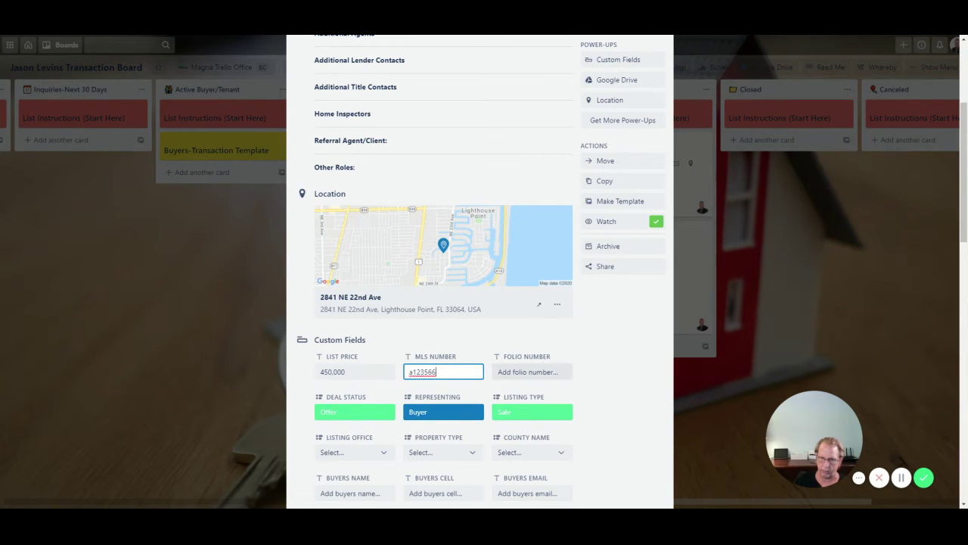
{"action": "key", "text": "Return"}
{"action": "left_click", "coordinate": [532, 372]}
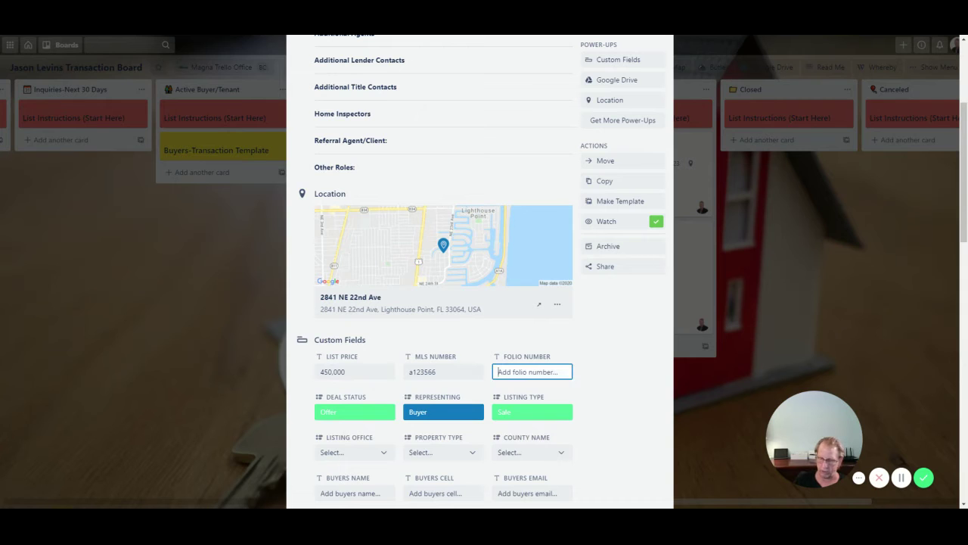
{"action": "type", "text": "1235645588"}
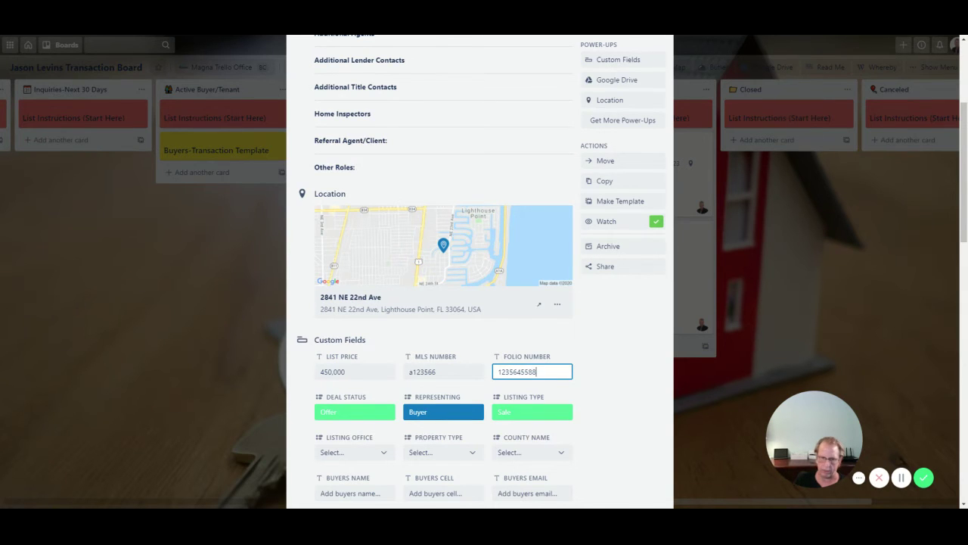
{"action": "scroll", "coordinate": [502, 364], "scroll_direction": "down", "scroll_amount": 1}
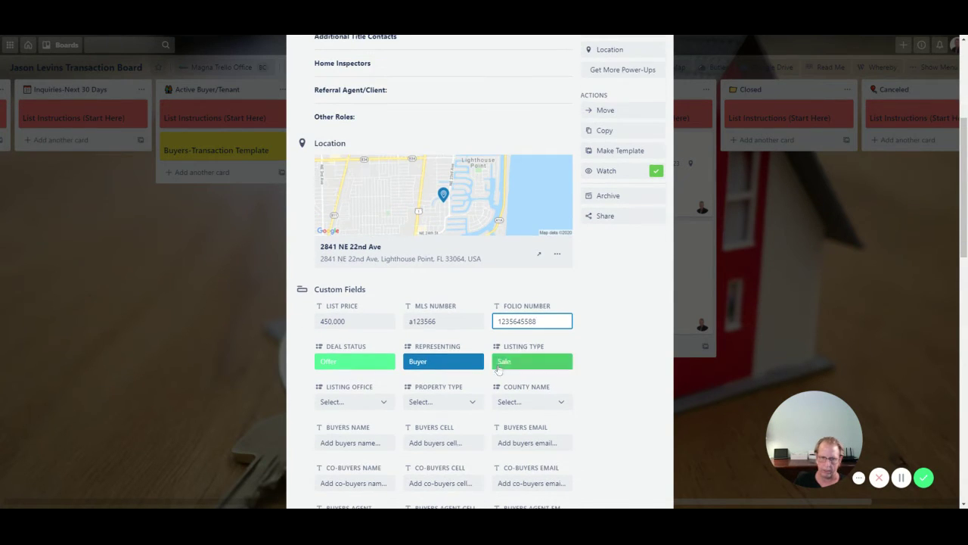
{"action": "left_click", "coordinate": [374, 413]}
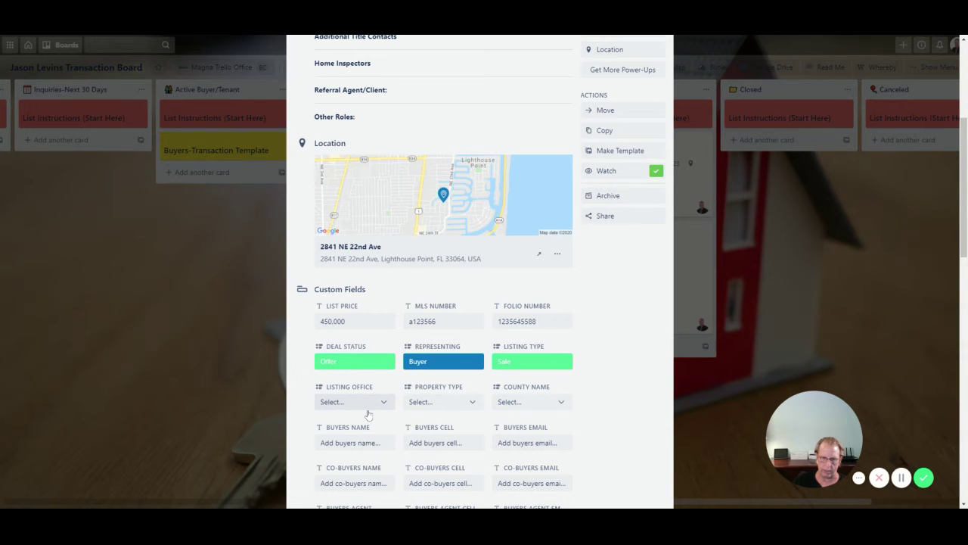
- Set Listing Office to External and Property Type to RE1 Single Family, and enter the buyer's name
{"action": "left_click", "coordinate": [368, 415]}
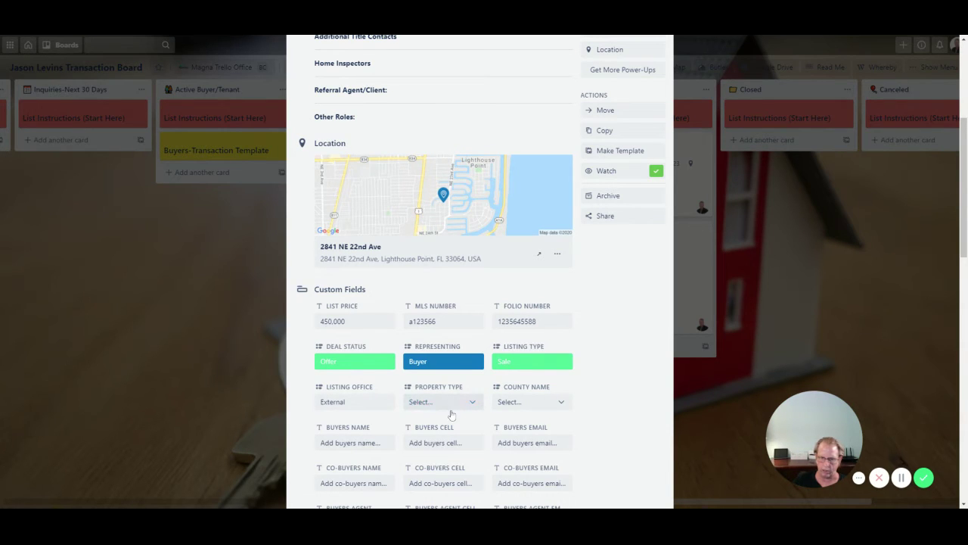
{"action": "left_click", "coordinate": [447, 429]}
{"action": "scroll", "coordinate": [513, 436], "scroll_direction": "down", "scroll_amount": 1}
{"action": "left_click", "coordinate": [354, 392]}
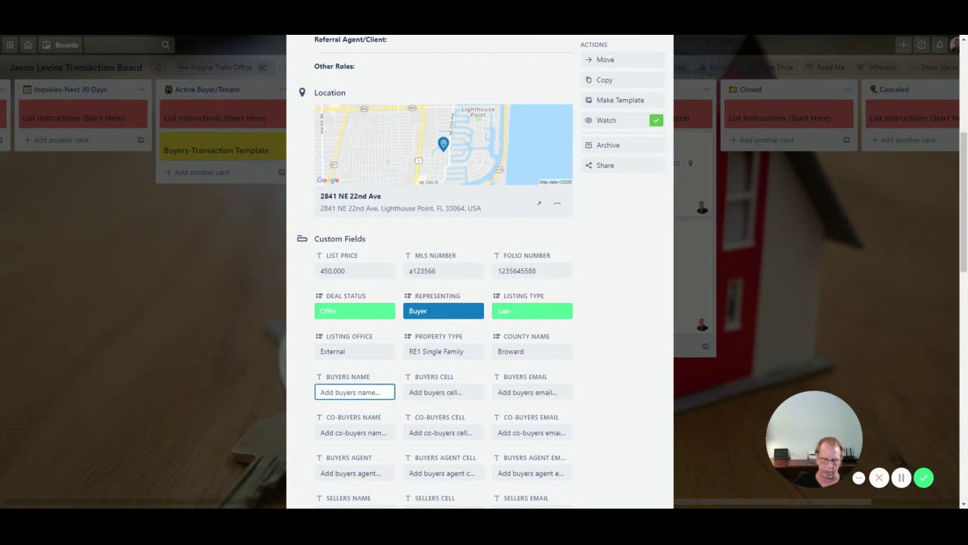
{"action": "type", "text": "Jow"}
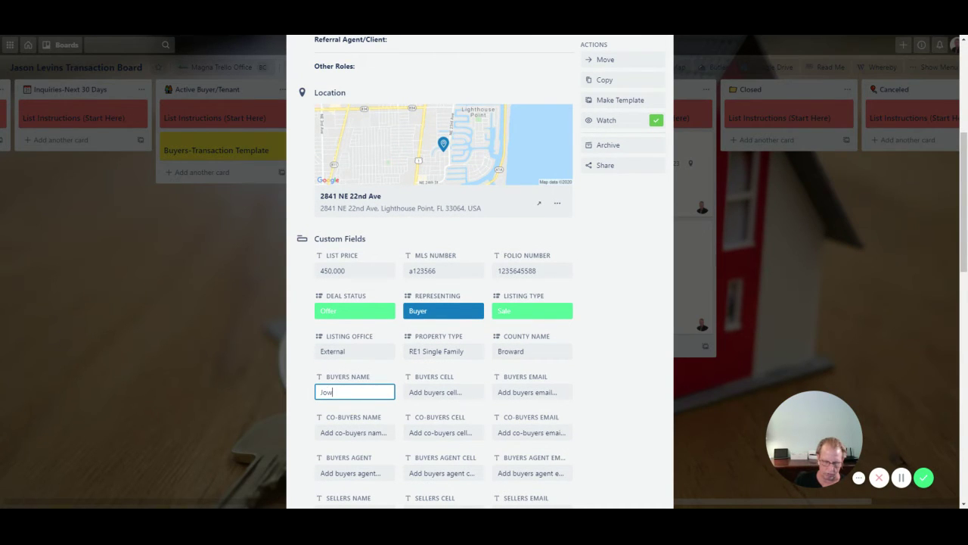
{"action": "type", "text": " Buyer"}
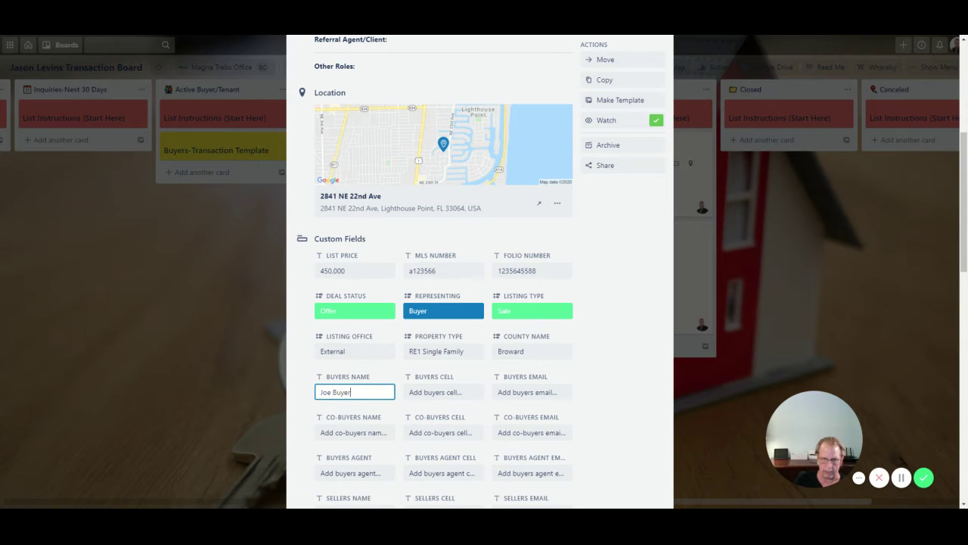
{"action": "left_click", "coordinate": [617, 386]}
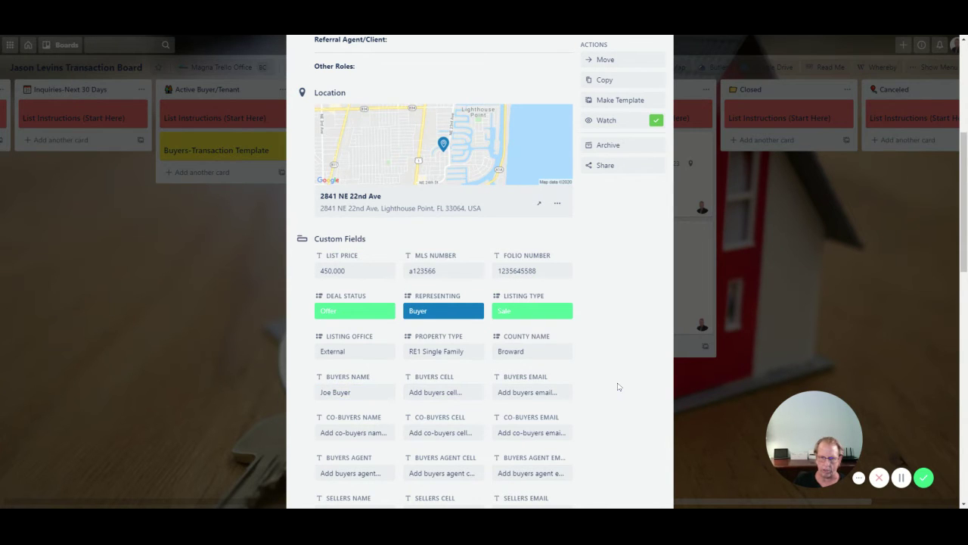
- Reopen the Joe Buyer-2841-LHP card from Offers and bring up its Attachment source choices
{"action": "scroll", "coordinate": [550, 372], "scroll_direction": "down", "scroll_amount": 3}
{"action": "scroll", "coordinate": [370, 364], "scroll_direction": "down", "scroll_amount": 2}
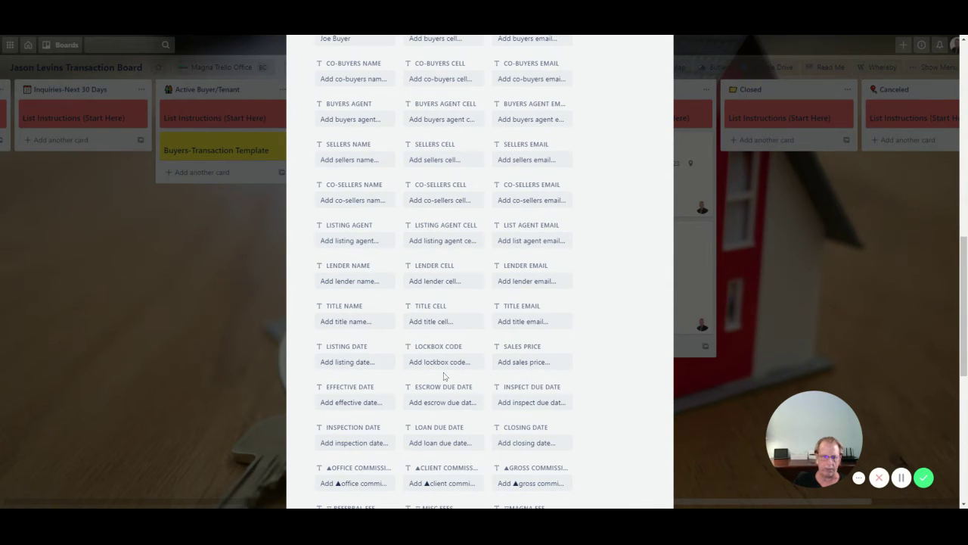
{"action": "scroll", "coordinate": [356, 361], "scroll_direction": "down", "scroll_amount": 2}
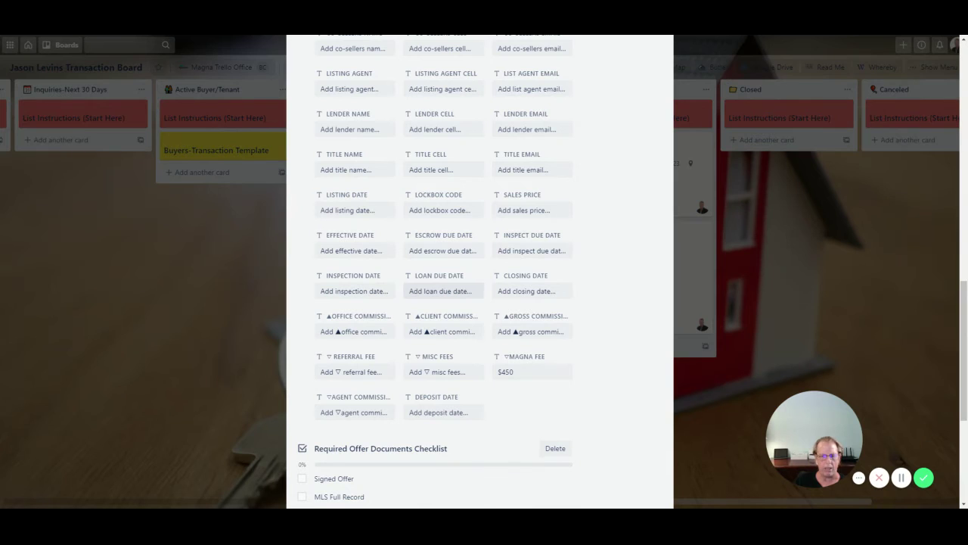
{"action": "left_click", "coordinate": [235, 332]}
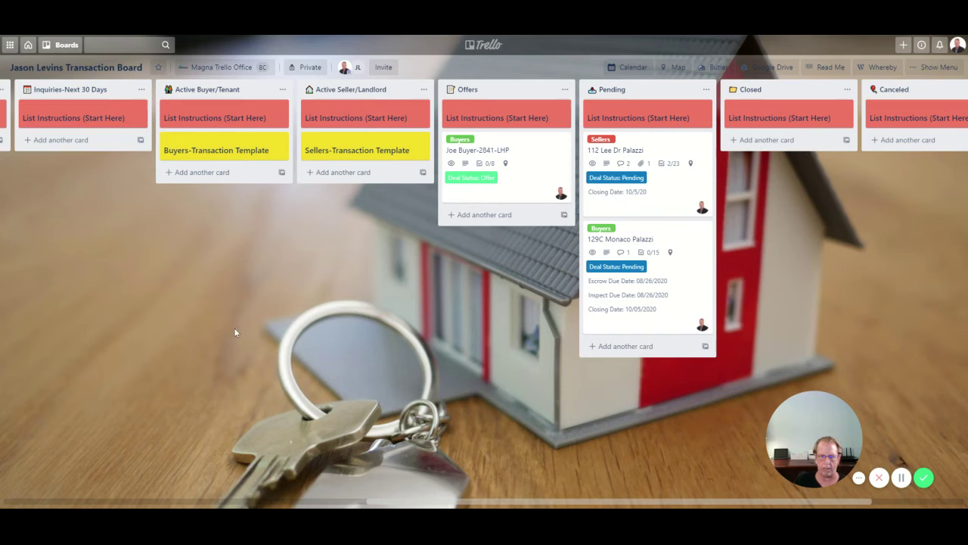
{"action": "left_click", "coordinate": [531, 198]}
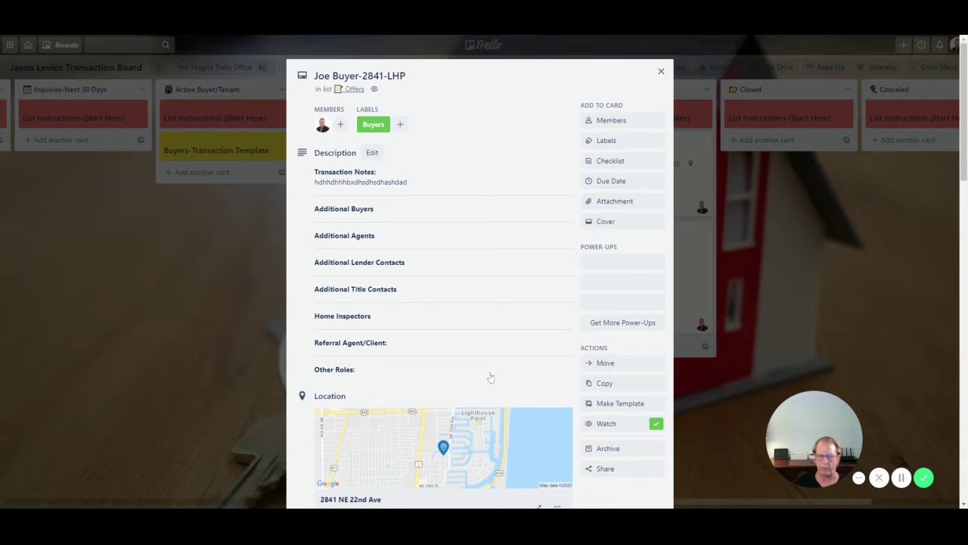
{"action": "scroll", "coordinate": [456, 389], "scroll_direction": "down", "scroll_amount": 2}
{"action": "scroll", "coordinate": [457, 390], "scroll_direction": "down", "scroll_amount": 9}
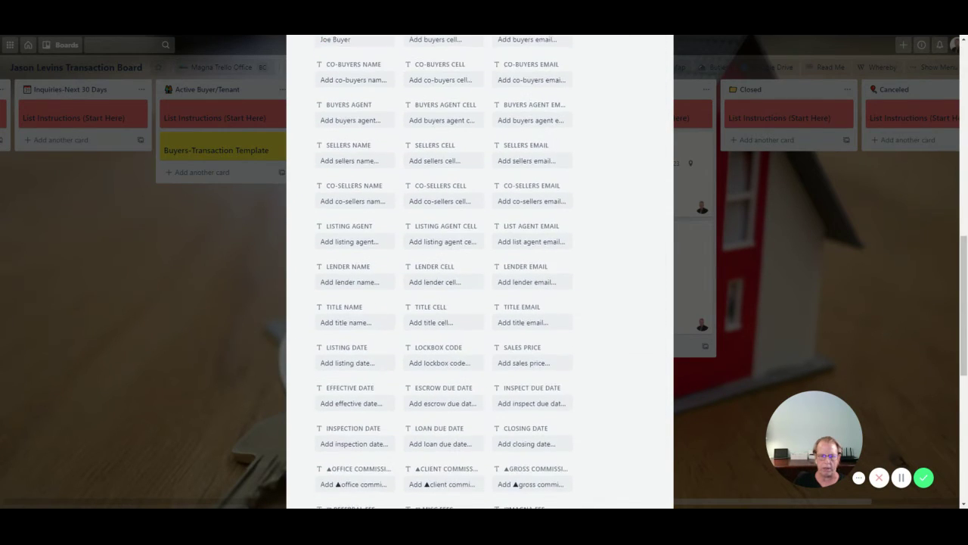
{"action": "scroll", "coordinate": [356, 424], "scroll_direction": "down", "scroll_amount": 2}
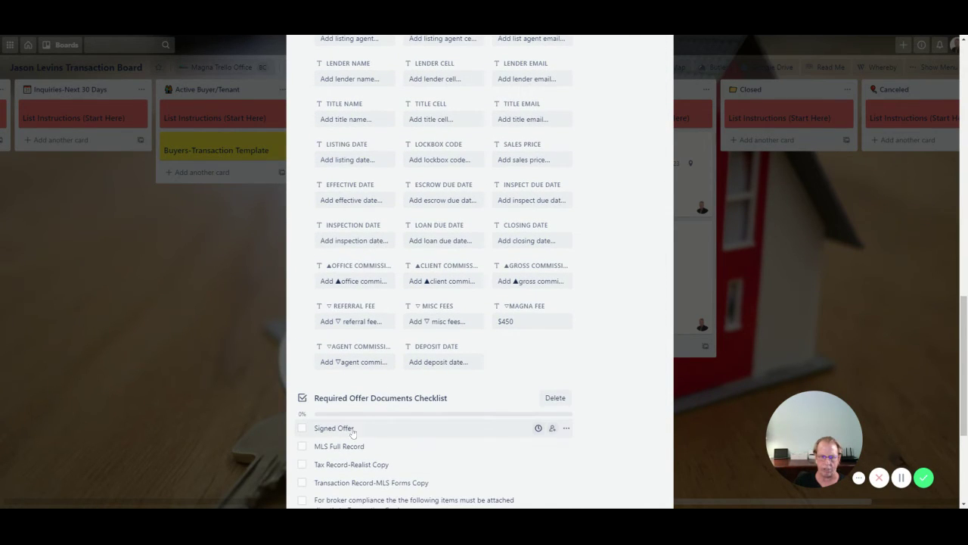
{"action": "scroll", "coordinate": [354, 431], "scroll_direction": "up", "scroll_amount": 15}
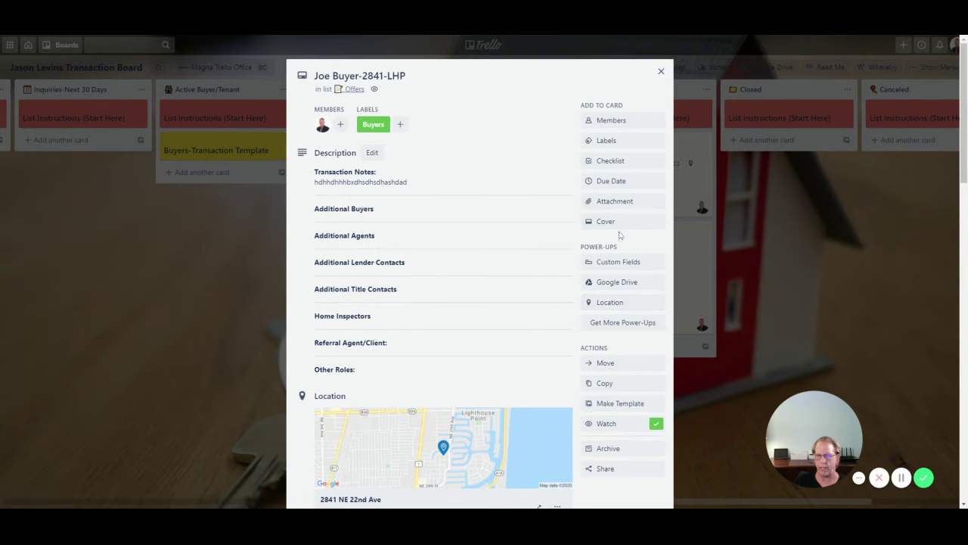
{"action": "left_click", "coordinate": [613, 206]}
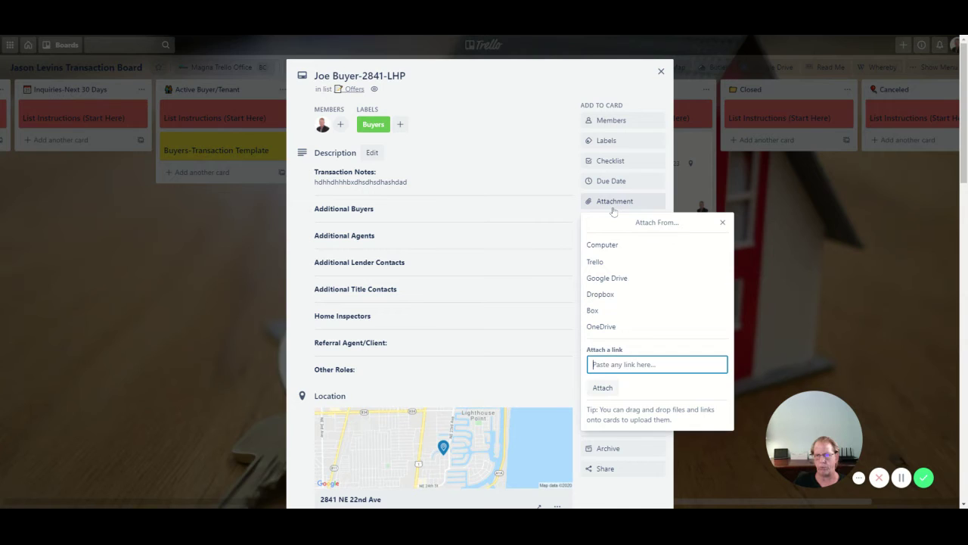
- Upload Sales Offer-Executed.pdf from the computer as an attachment on the Joe Buyer-2841-LHP card
{"action": "left_click", "coordinate": [606, 246]}
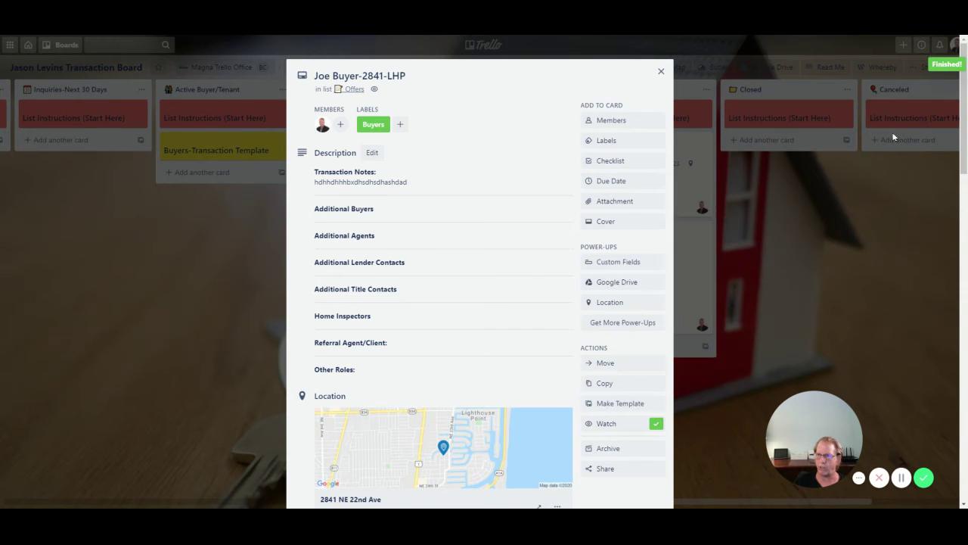
{"action": "left_click", "coordinate": [723, 225]}
{"action": "left_click", "coordinate": [538, 179]}
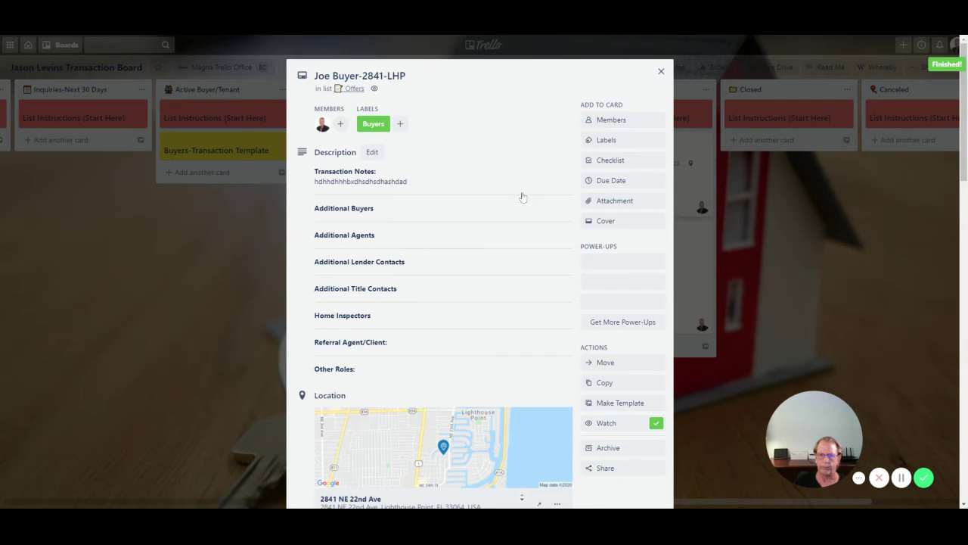
- Tick Signed Offer in the Required Offer Documents Checklist and hide completed items
{"action": "scroll", "coordinate": [462, 276], "scroll_direction": "down", "scroll_amount": 1}
{"action": "scroll", "coordinate": [462, 276], "scroll_direction": "down", "scroll_amount": 10}
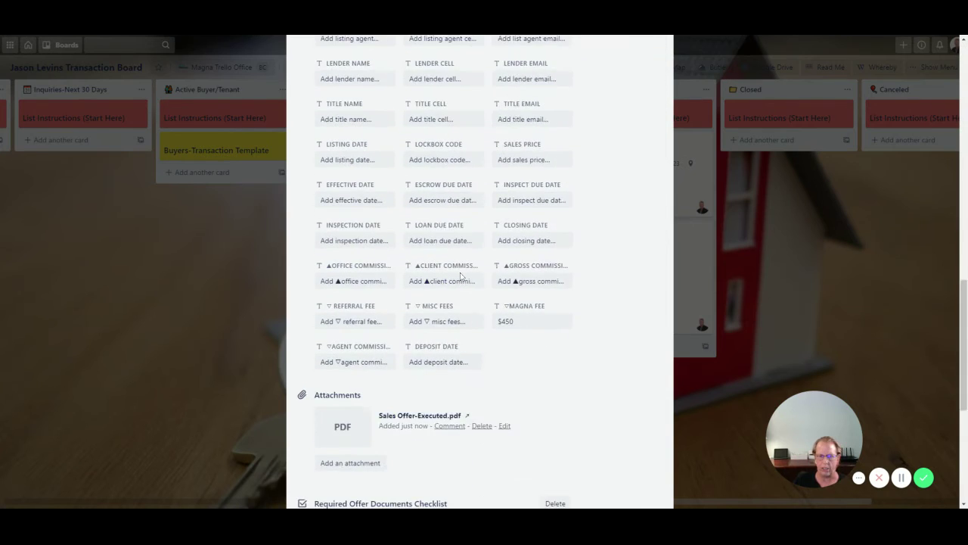
{"action": "scroll", "coordinate": [414, 388], "scroll_direction": "down", "scroll_amount": 1}
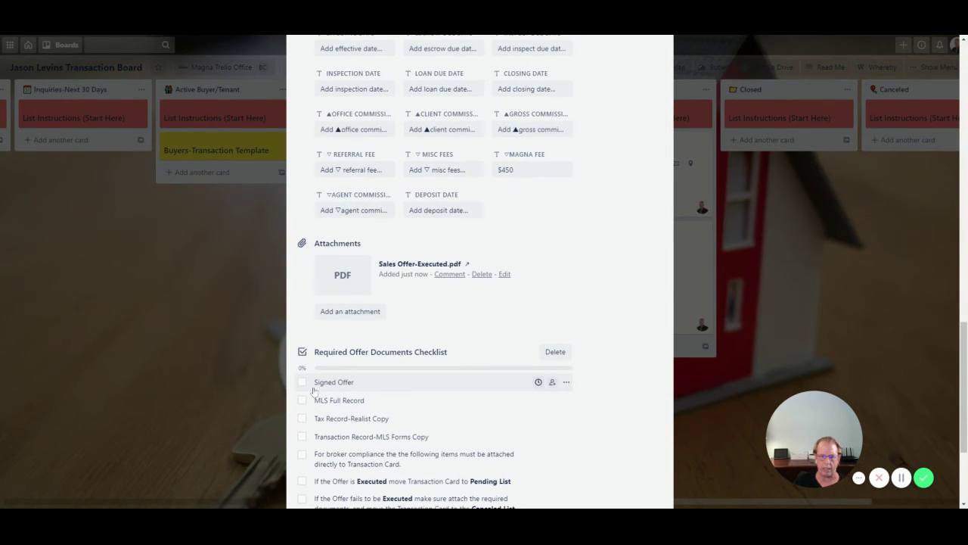
{"action": "left_click", "coordinate": [303, 382]}
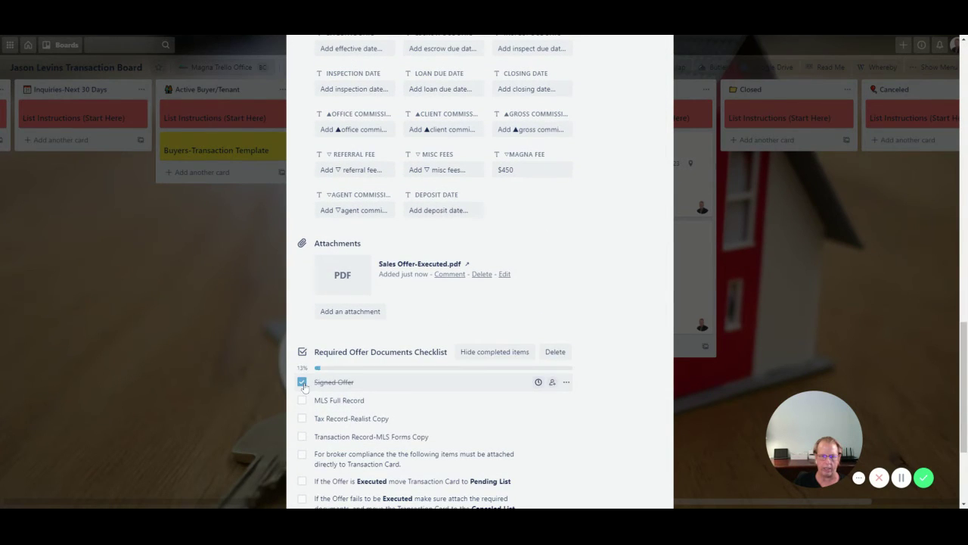
{"action": "left_click", "coordinate": [498, 352]}
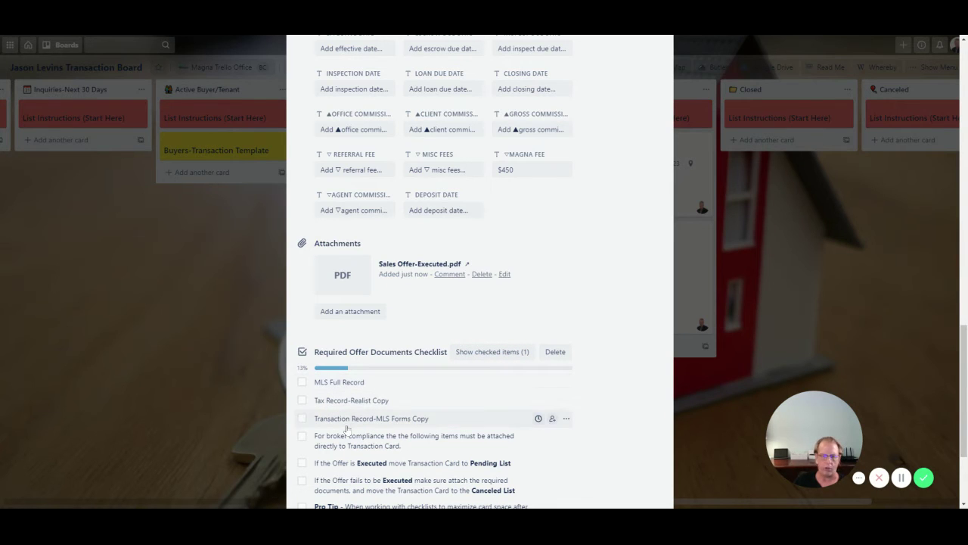
- Close the card so the board shows Joe Buyer with one attachment and 1/8 checklist
{"action": "scroll", "coordinate": [333, 414], "scroll_direction": "down", "scroll_amount": 2}
{"action": "scroll", "coordinate": [346, 429], "scroll_direction": "up", "scroll_amount": 3}
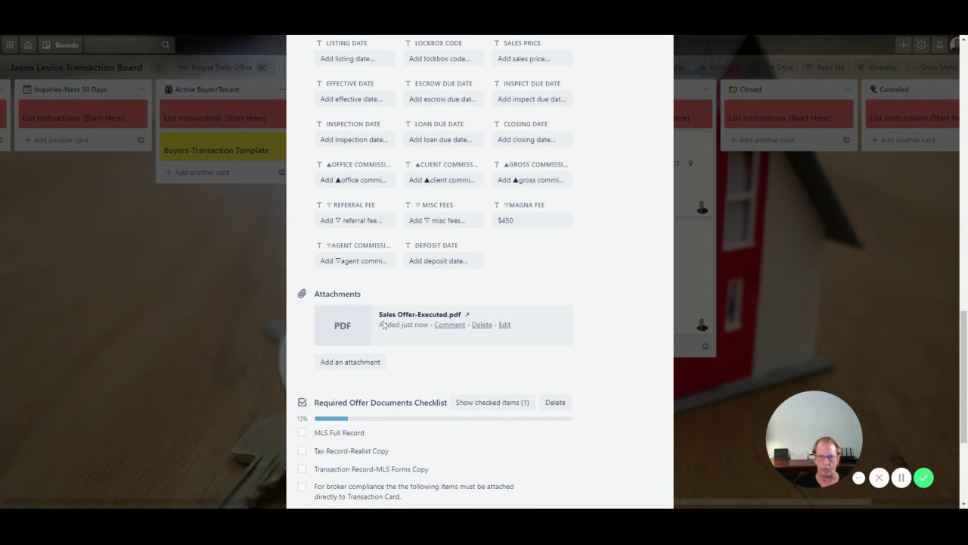
{"action": "left_click", "coordinate": [222, 303]}
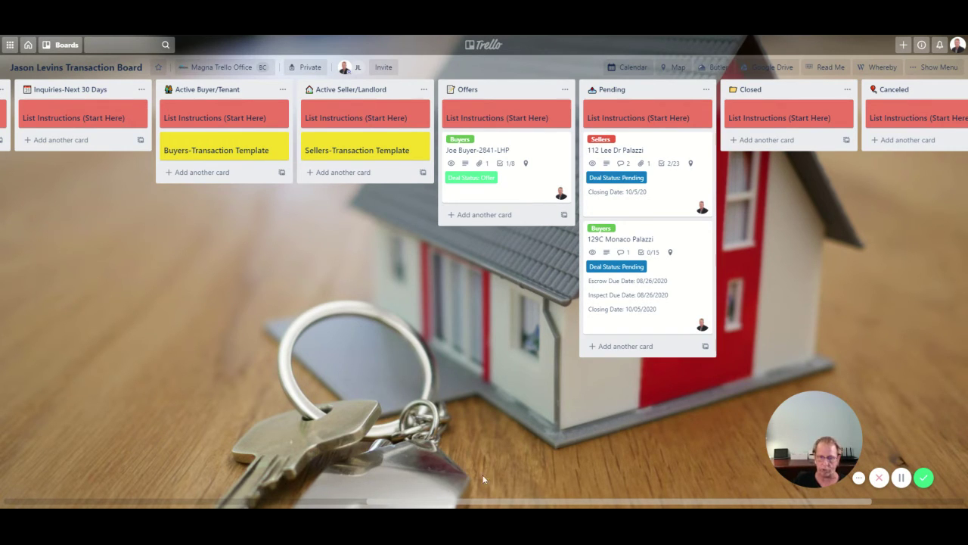
- Drag Joe Buyer-2841-LHP from Offers to the top of Pending so Deal Status reads Pending
{"action": "left_click_drag", "start_coordinate": [469, 503], "coordinate": [616, 502]}
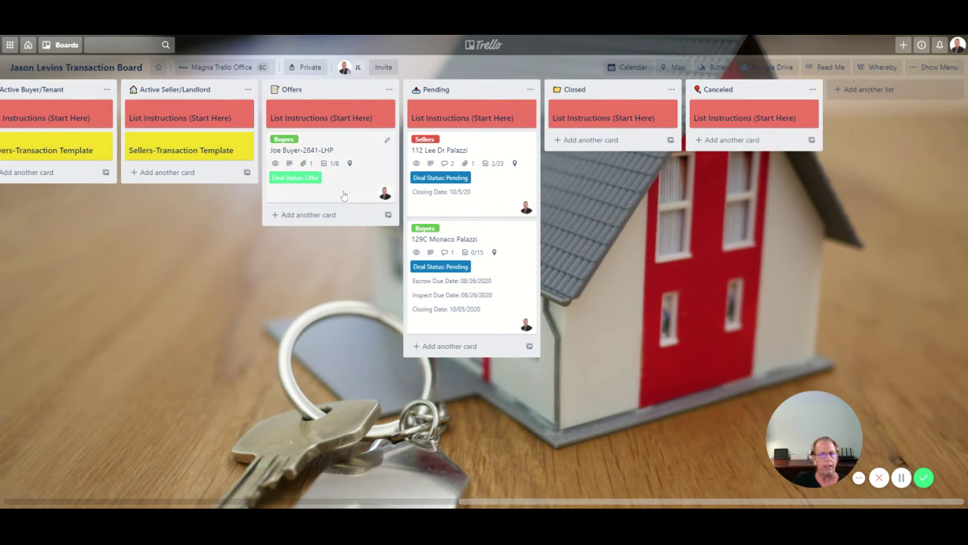
{"action": "left_click_drag", "start_coordinate": [337, 195], "coordinate": [479, 183]}
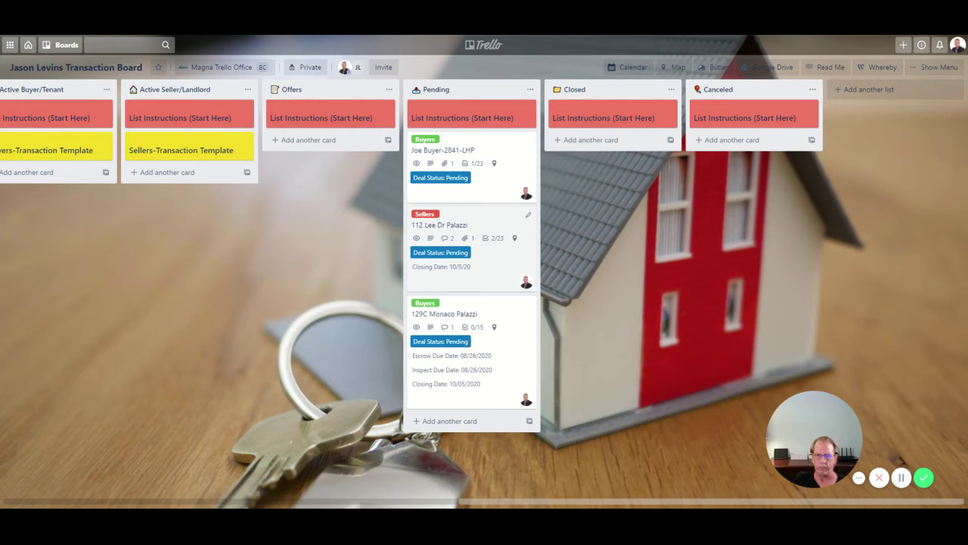
- Open the Joe Buyer-2841-LHP card and review Deal Status Pending, Custom Fields and Attachments
{"action": "left_click", "coordinate": [492, 193]}
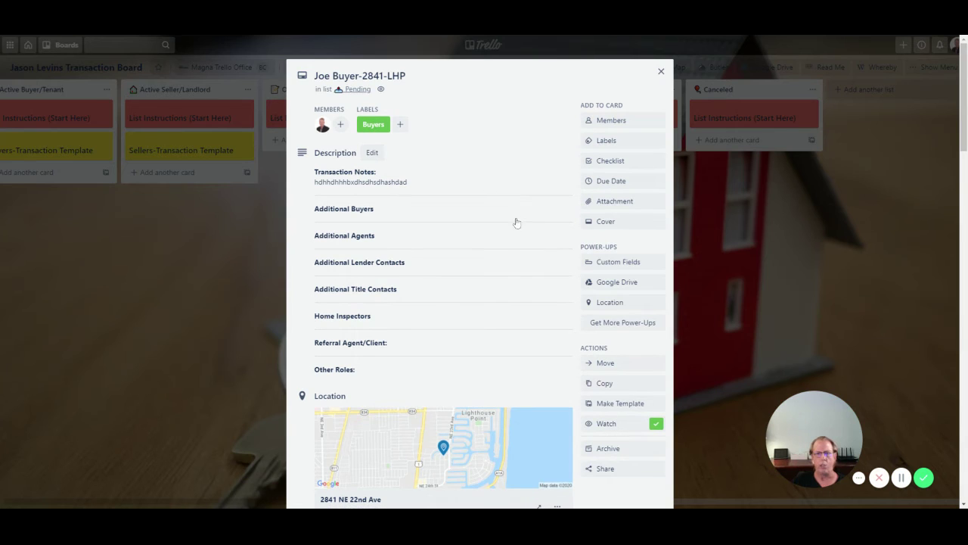
{"action": "scroll", "coordinate": [438, 264], "scroll_direction": "down", "scroll_amount": 4}
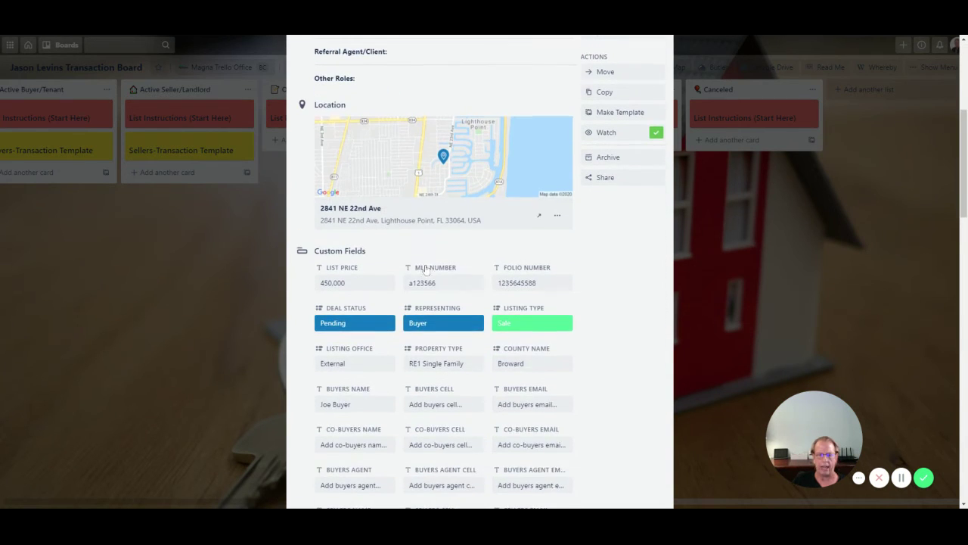
{"action": "scroll", "coordinate": [370, 311], "scroll_direction": "down", "scroll_amount": 4}
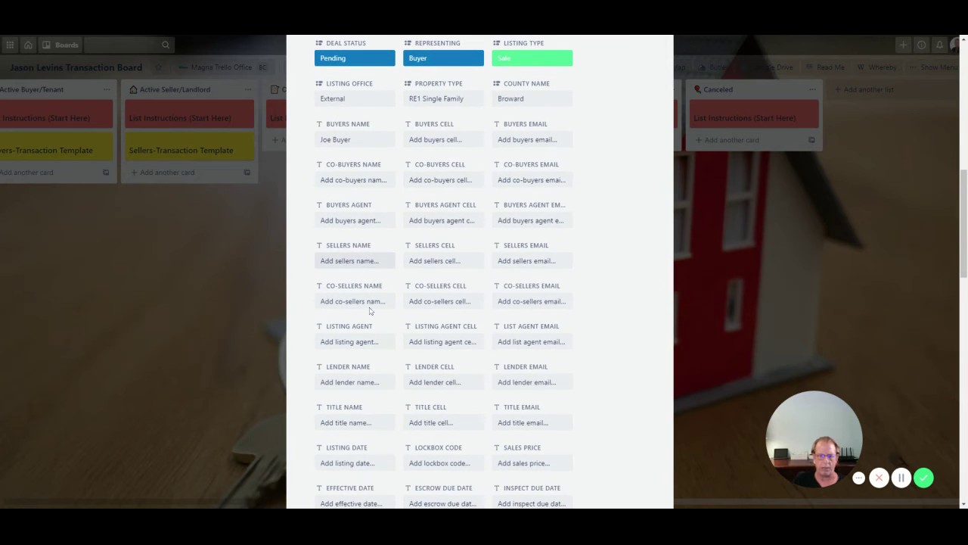
{"action": "scroll", "coordinate": [366, 314], "scroll_direction": "down", "scroll_amount": 1}
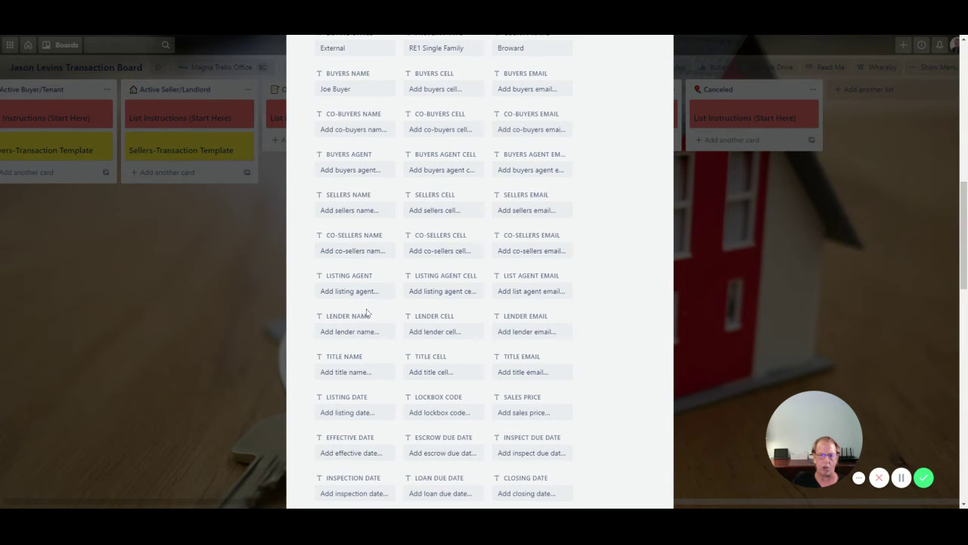
{"action": "scroll", "coordinate": [367, 314], "scroll_direction": "down", "scroll_amount": 2}
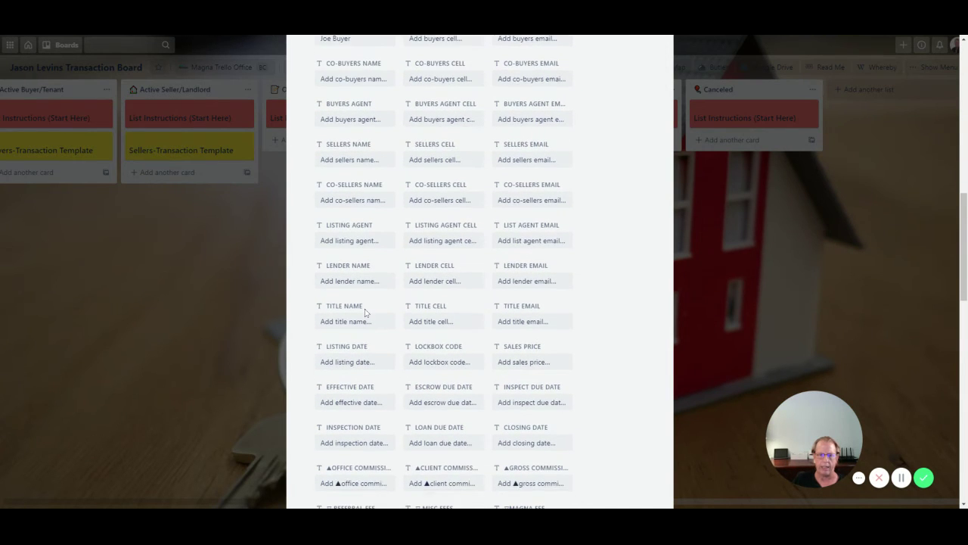
{"action": "scroll", "coordinate": [361, 325], "scroll_direction": "down", "scroll_amount": 1}
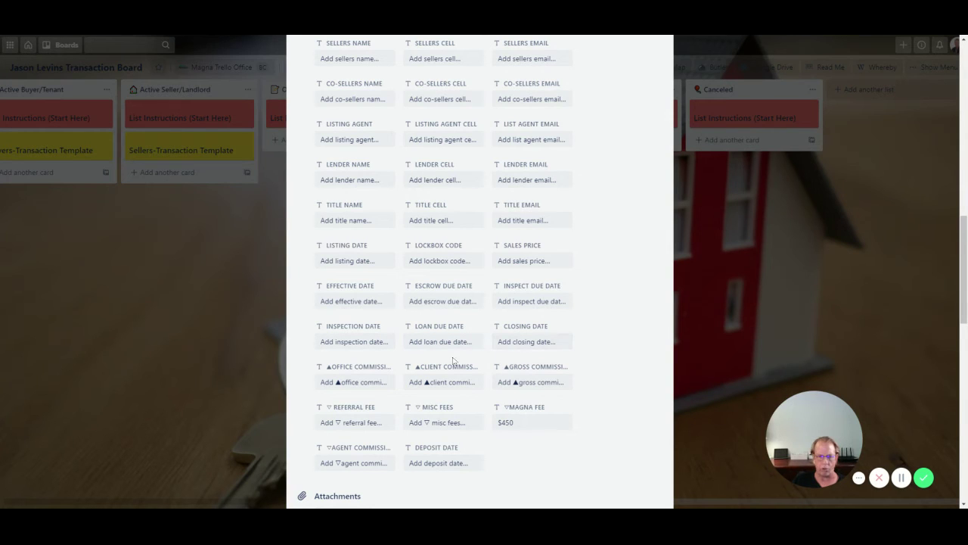
{"action": "scroll", "coordinate": [390, 361], "scroll_direction": "down", "scroll_amount": 2}
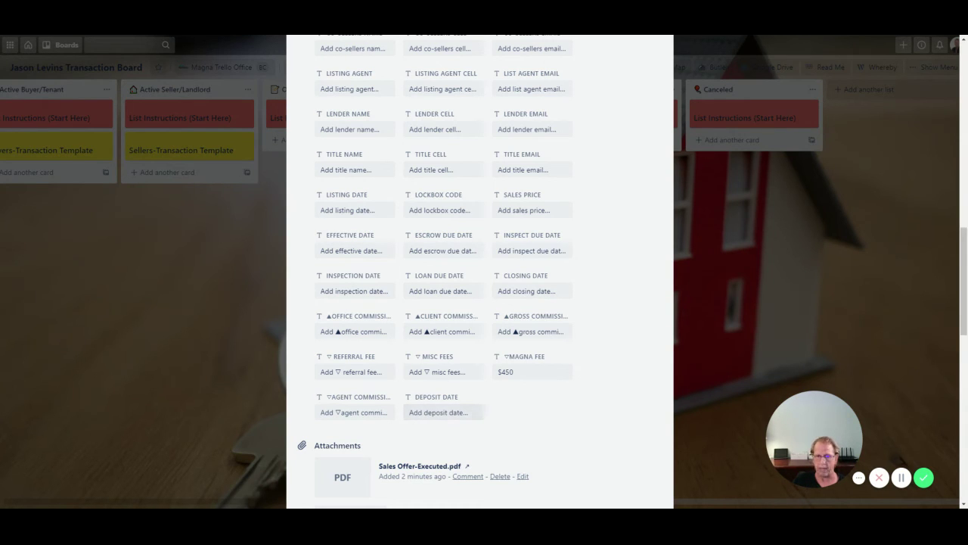
- Tick Tax Record-Realist Copy and every remaining offer checklist item through the Pro Tip, reaching 100%
{"action": "scroll", "coordinate": [402, 419], "scroll_direction": "down", "scroll_amount": 3}
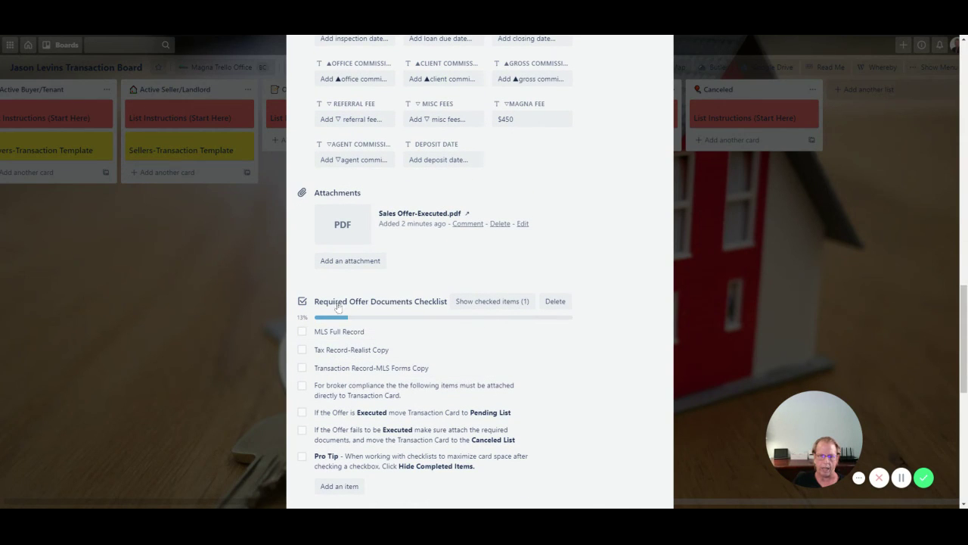
{"action": "left_click", "coordinate": [302, 349]}
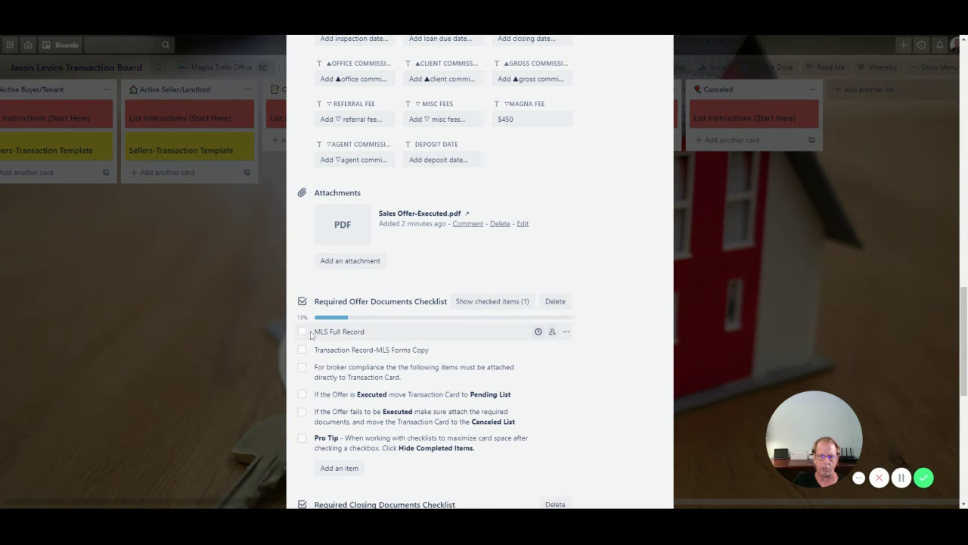
{"action": "left_click", "coordinate": [302, 334]}
{"action": "left_click", "coordinate": [301, 334]}
{"action": "left_click", "coordinate": [302, 334]}
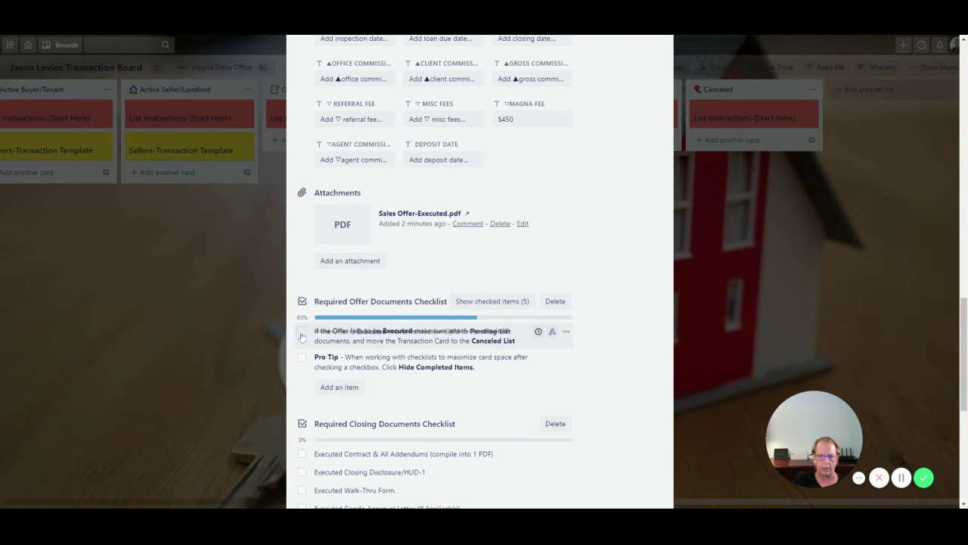
{"action": "left_click", "coordinate": [302, 334]}
{"action": "left_click", "coordinate": [302, 336]}
- Tick Executed Closing Disclosure/HUD-1 in the closing checklist, bringing it to 7%
{"action": "scroll", "coordinate": [343, 397], "scroll_direction": "down", "scroll_amount": 2}
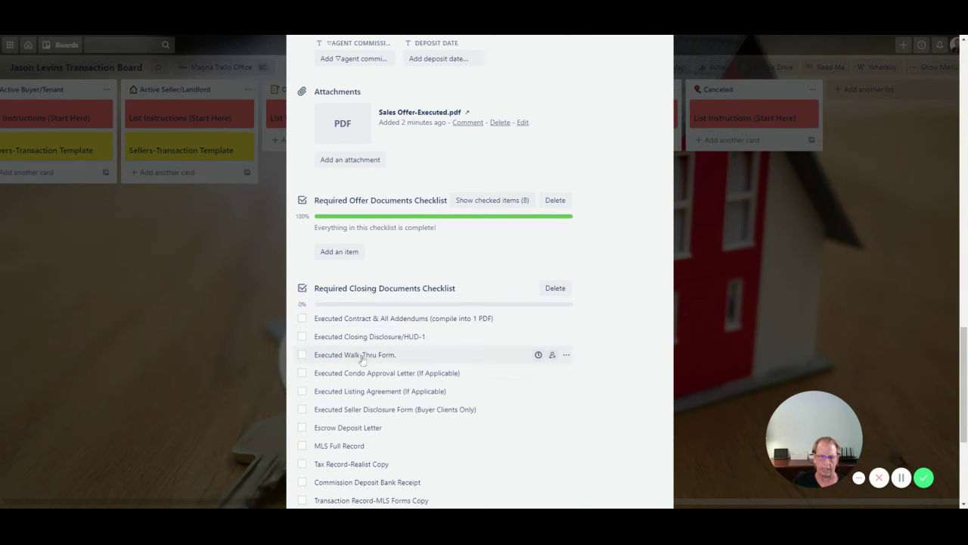
{"action": "scroll", "coordinate": [359, 355], "scroll_direction": "down", "scroll_amount": 1}
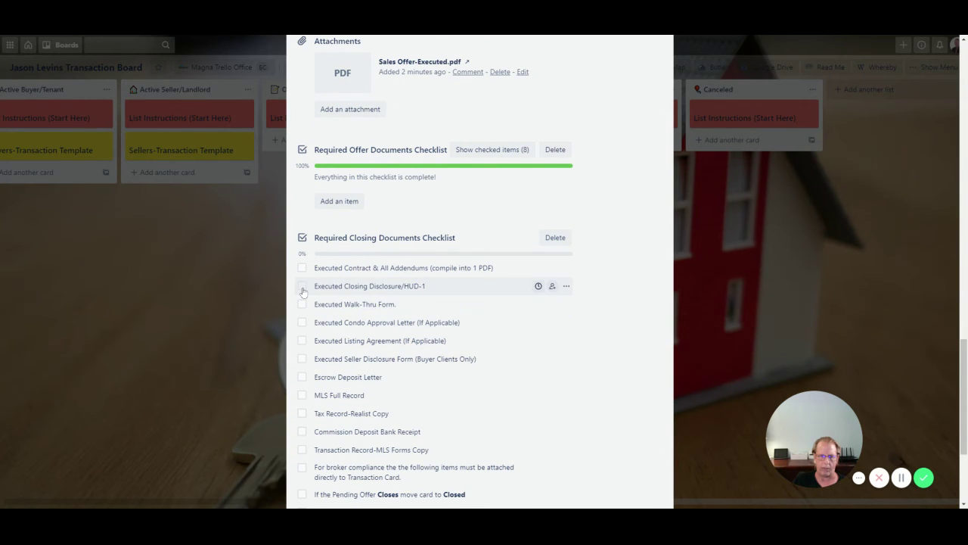
{"action": "left_click", "coordinate": [302, 286]}
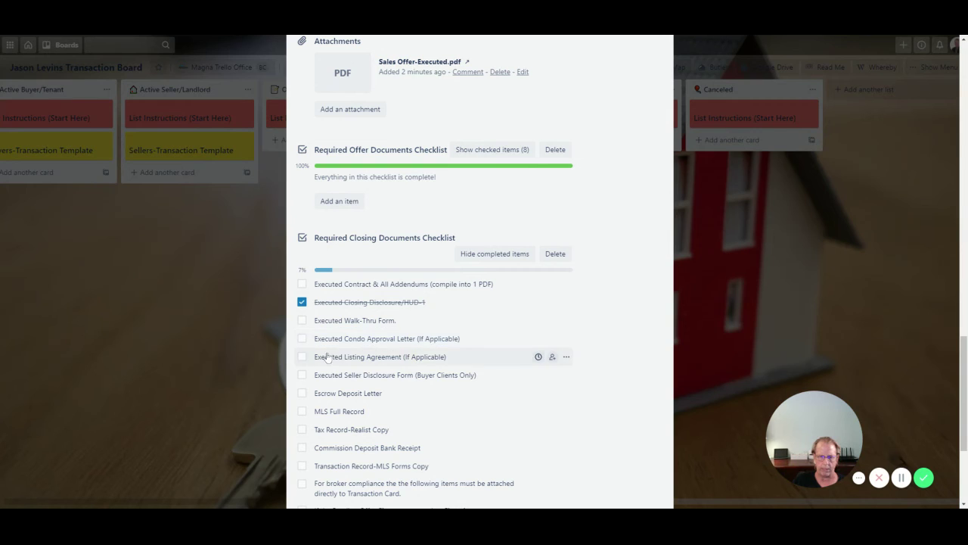
{"action": "scroll", "coordinate": [364, 397], "scroll_direction": "down", "scroll_amount": 1}
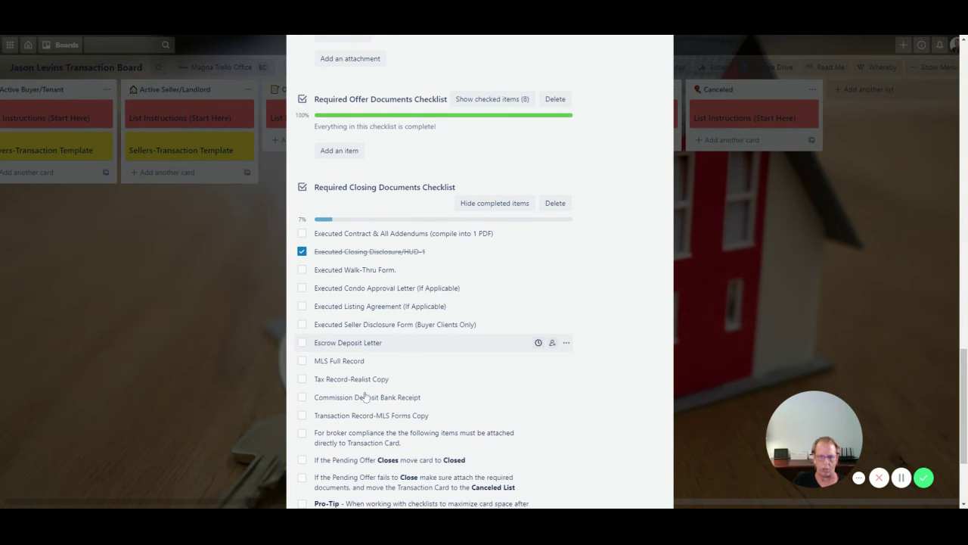
{"action": "scroll", "coordinate": [366, 362], "scroll_direction": "up", "scroll_amount": 1}
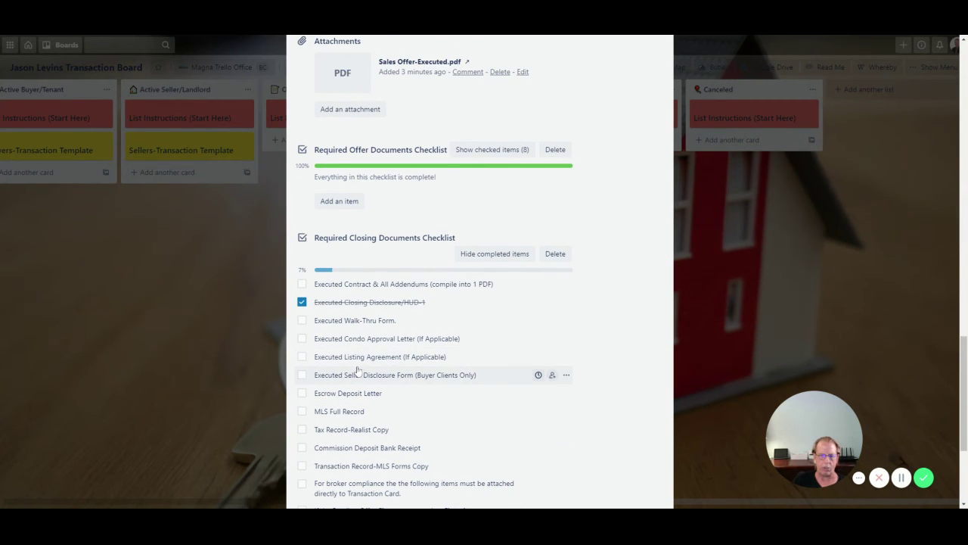
{"action": "scroll", "coordinate": [363, 363], "scroll_direction": "up", "scroll_amount": 4}
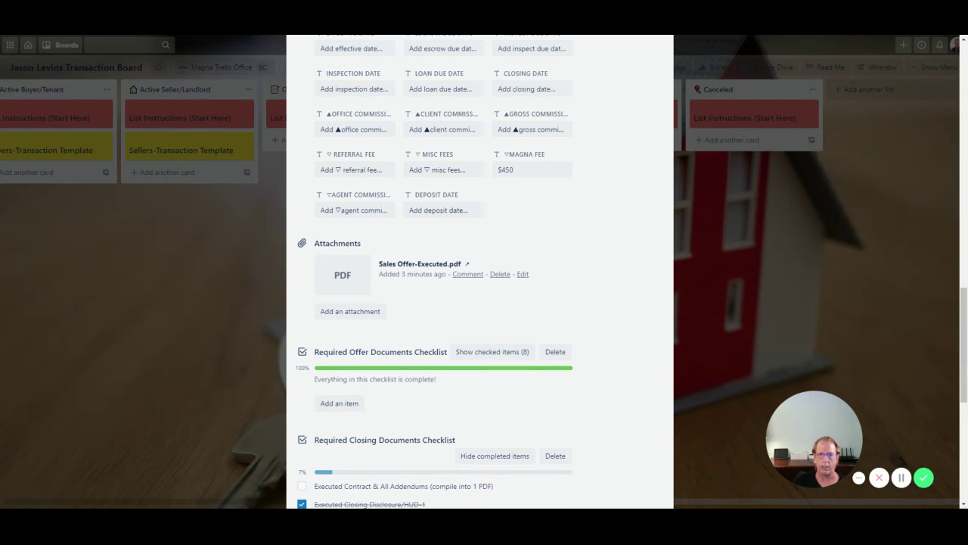
{"action": "scroll", "coordinate": [442, 240], "scroll_direction": "up", "scroll_amount": 12}
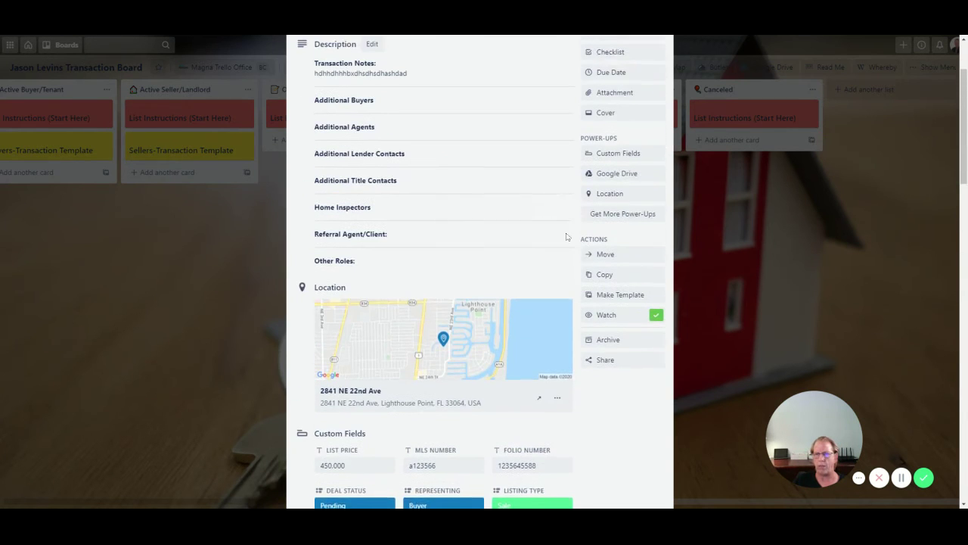
- Open the card's Google Drive folder options, then dismiss the popup
{"action": "scroll", "coordinate": [594, 231], "scroll_direction": "up", "scroll_amount": 2}
{"action": "left_click", "coordinate": [611, 231]}
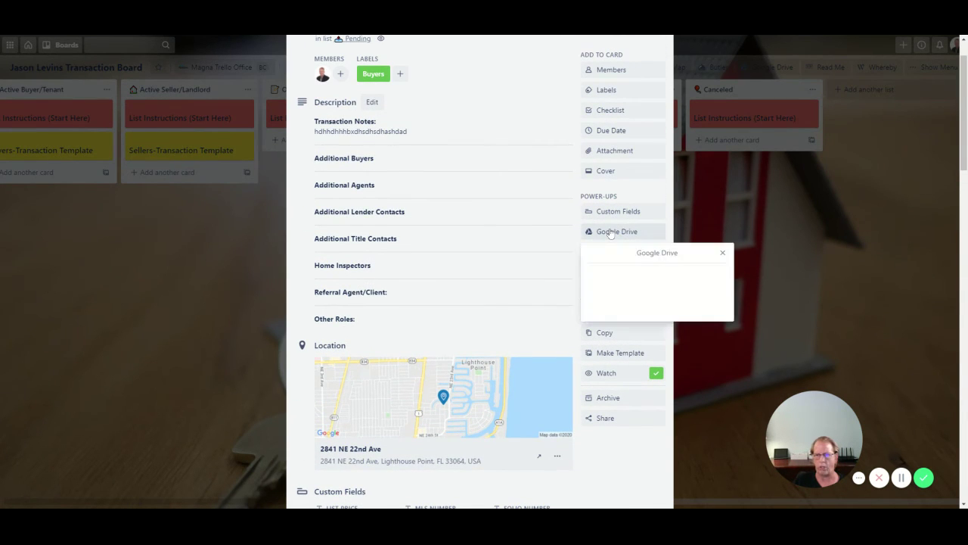
{"action": "left_click", "coordinate": [552, 234]}
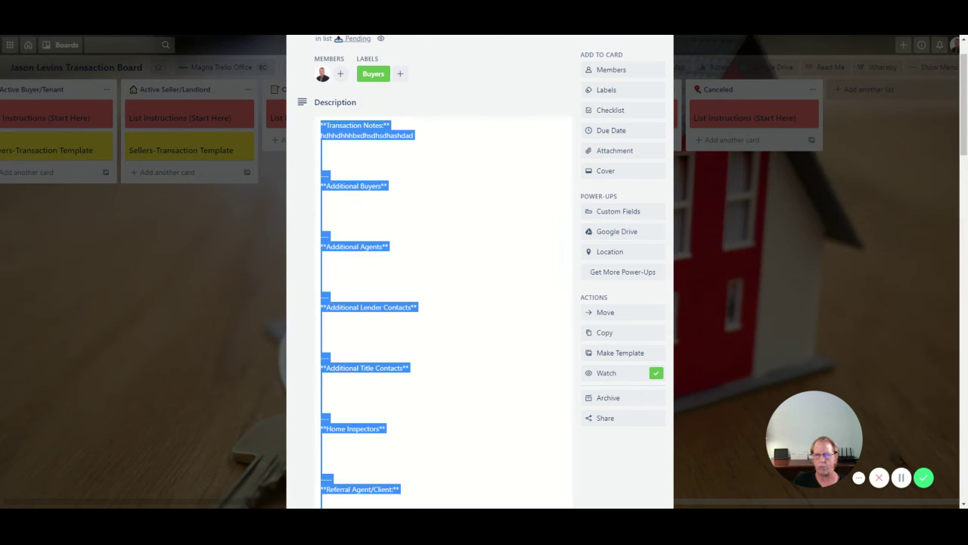
- Paste the Google Drive sharing URL into the Attach a link field and attach it
{"action": "left_click", "coordinate": [615, 151]}
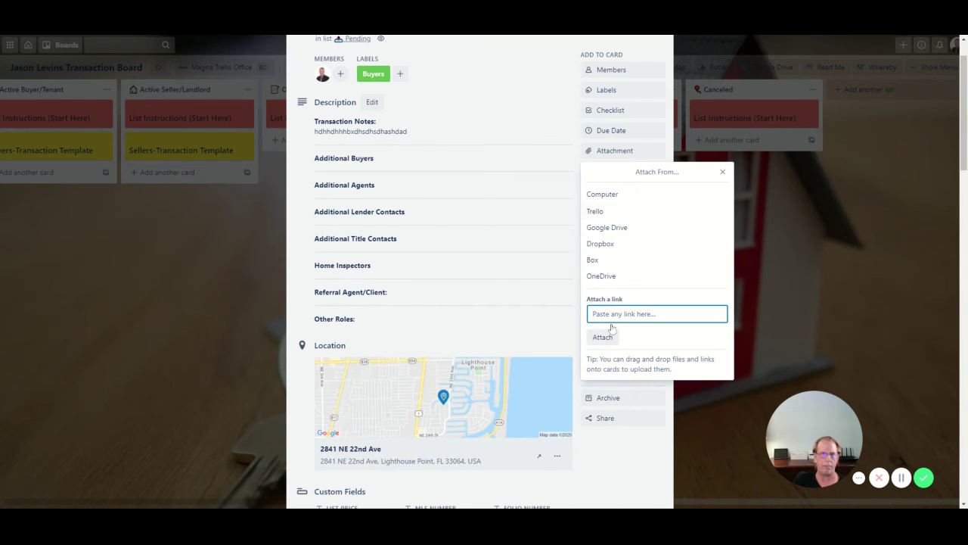
{"action": "left_click", "coordinate": [518, 38]}
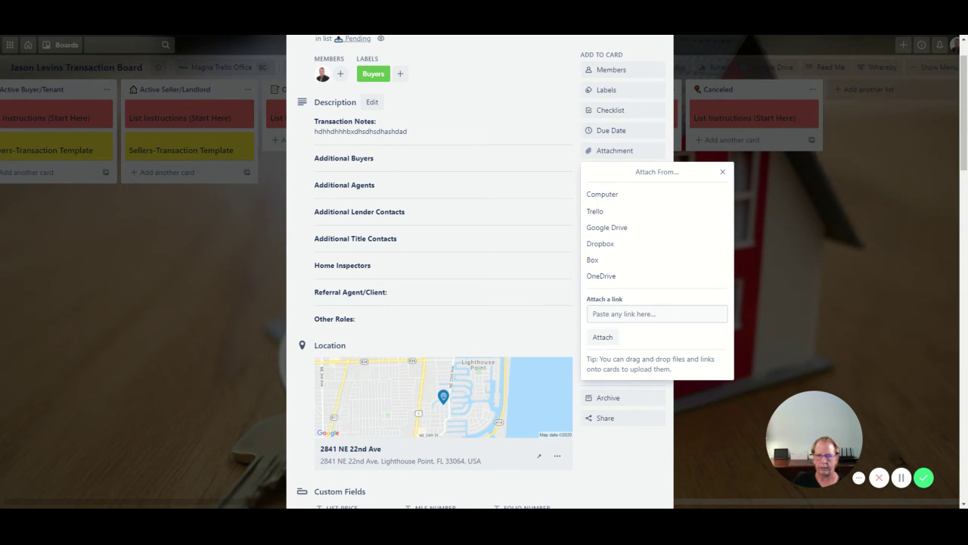
{"action": "left_click", "coordinate": [657, 314]}
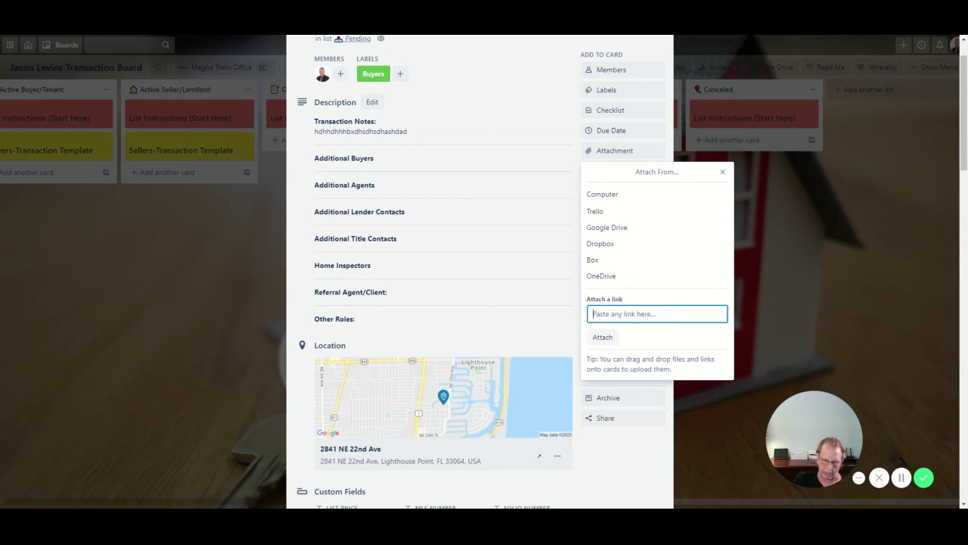
{"action": "key", "text": "ctrl+v"}
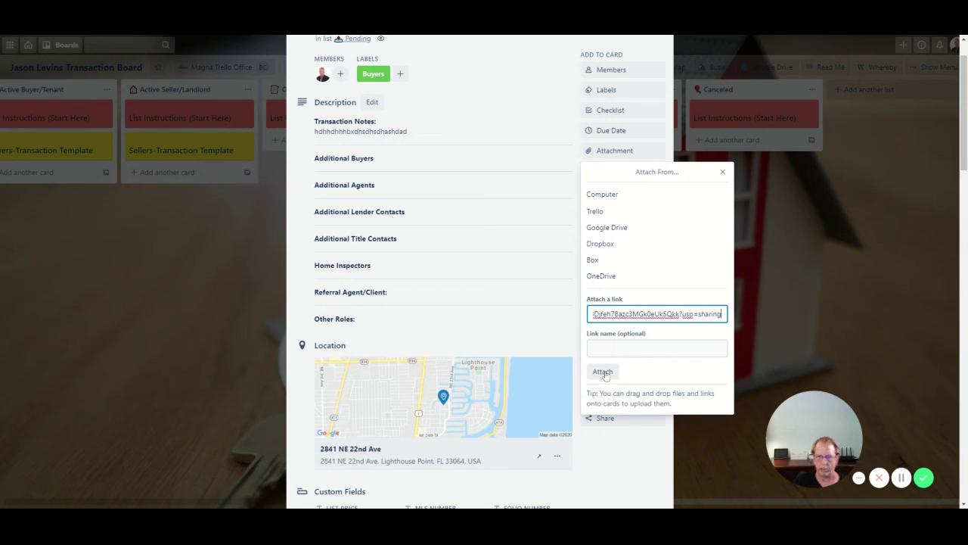
{"action": "left_click", "coordinate": [603, 371]}
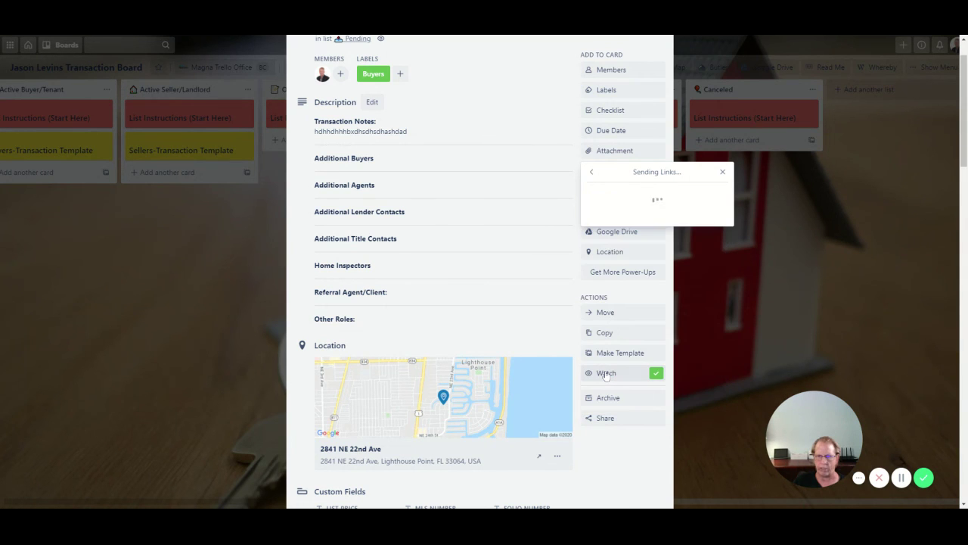
- Review the card's Drive folder link, executed offer PDF and completed offer checklist
{"action": "scroll", "coordinate": [480, 350], "scroll_direction": "down", "scroll_amount": 2}
{"action": "scroll", "coordinate": [480, 350], "scroll_direction": "down", "scroll_amount": 10}
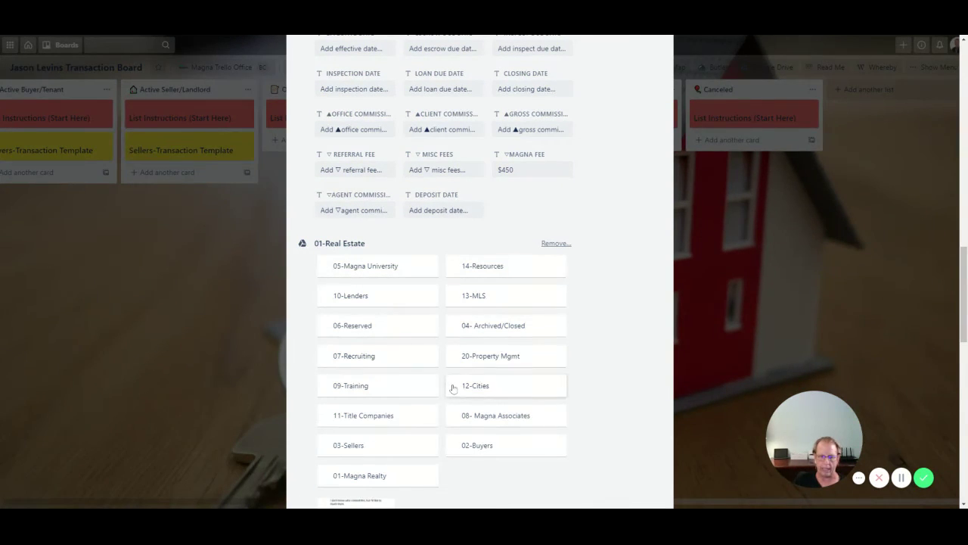
{"action": "scroll", "coordinate": [443, 451], "scroll_direction": "down", "scroll_amount": 2}
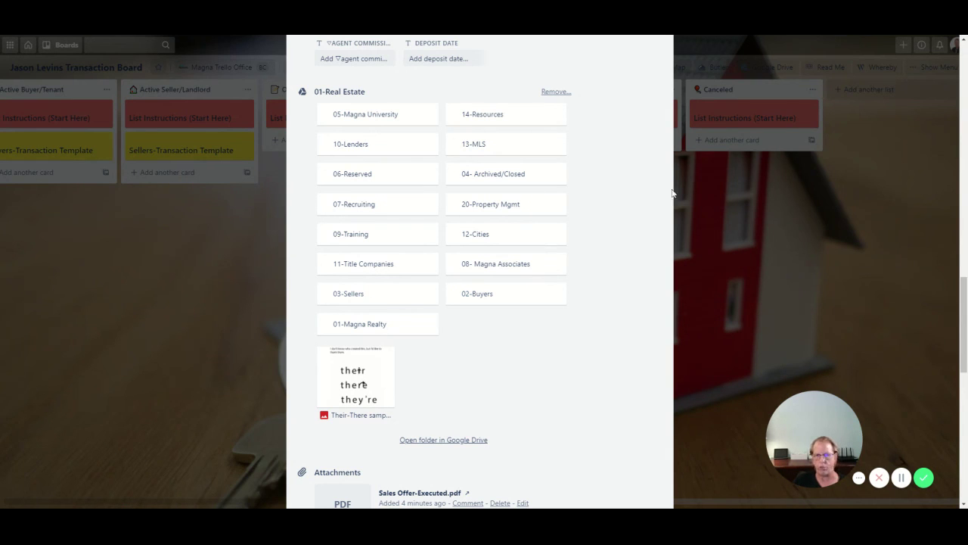
{"action": "scroll", "coordinate": [511, 355], "scroll_direction": "down", "scroll_amount": 2}
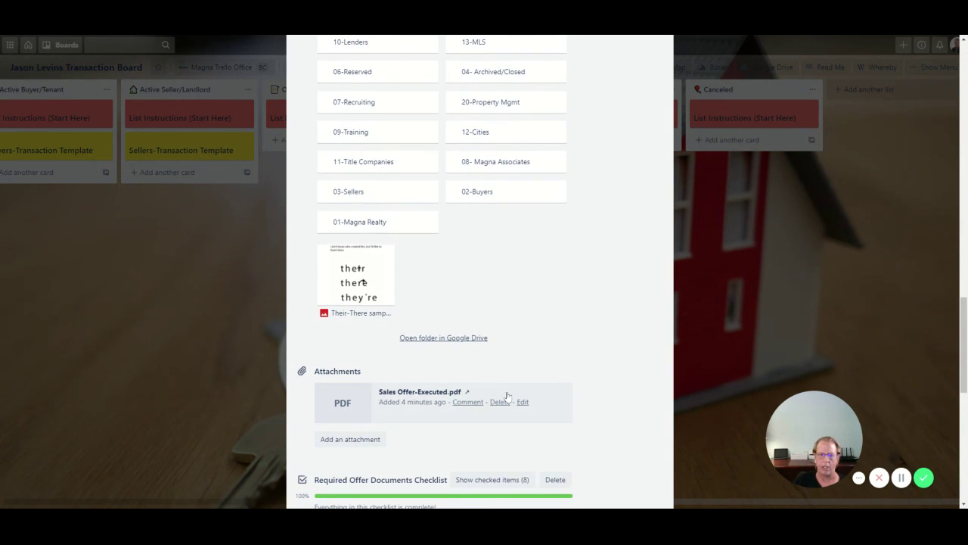
{"action": "scroll", "coordinate": [509, 390], "scroll_direction": "up", "scroll_amount": 2}
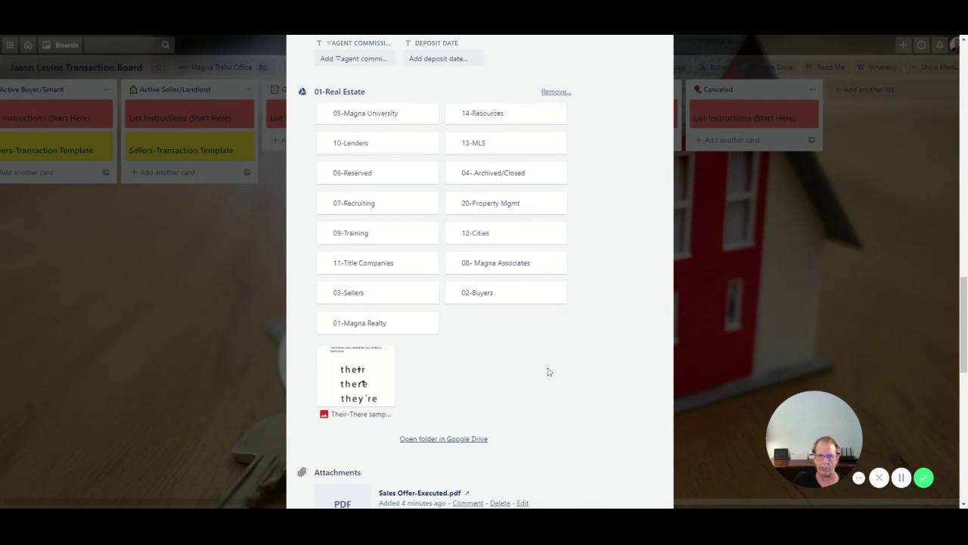
{"action": "scroll", "coordinate": [522, 348], "scroll_direction": "down", "scroll_amount": 2}
{"action": "scroll", "coordinate": [510, 332], "scroll_direction": "down", "scroll_amount": 3}
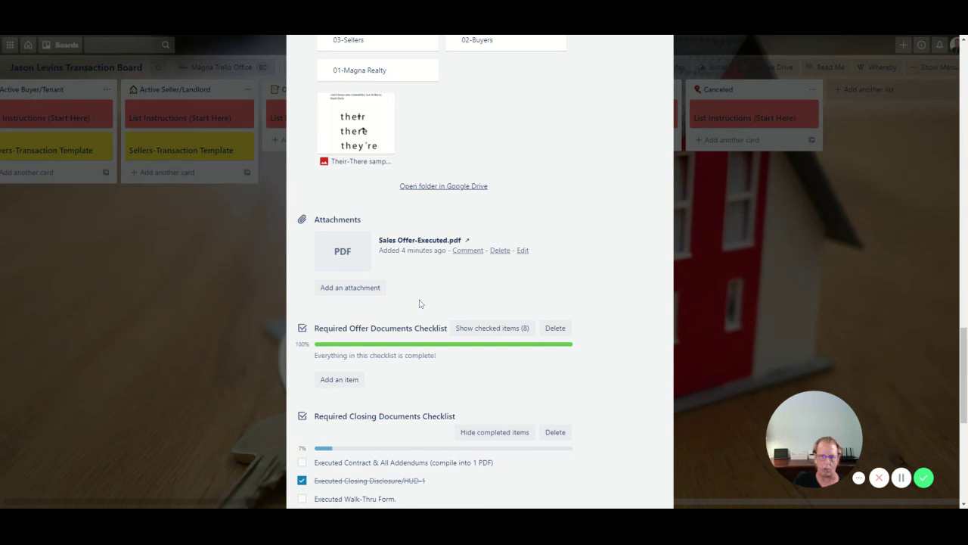
{"action": "scroll", "coordinate": [420, 303], "scroll_direction": "down", "scroll_amount": 5}
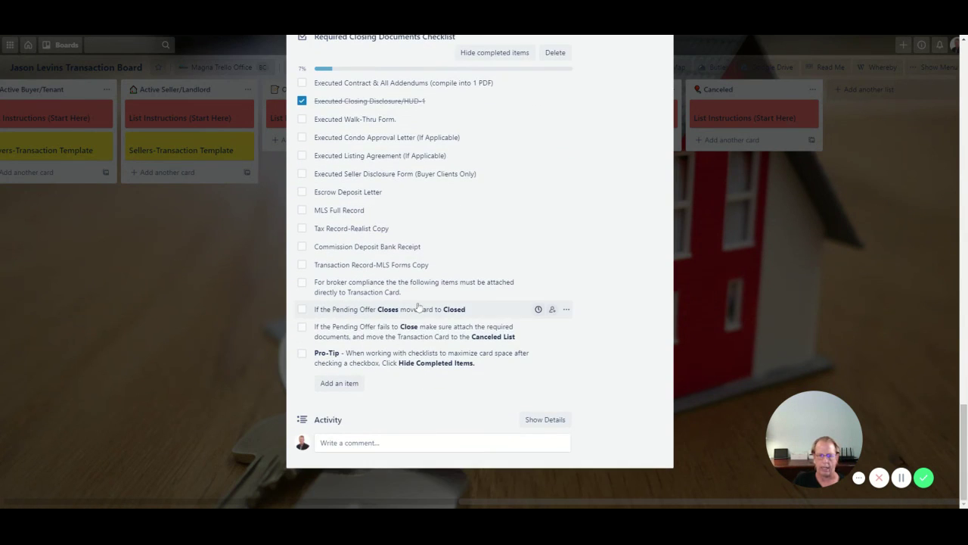
- Close the card, leaving Joe Buyer in Pending with two attachments and a 9/23 checklist
{"action": "scroll", "coordinate": [418, 306], "scroll_direction": "up", "scroll_amount": 15}
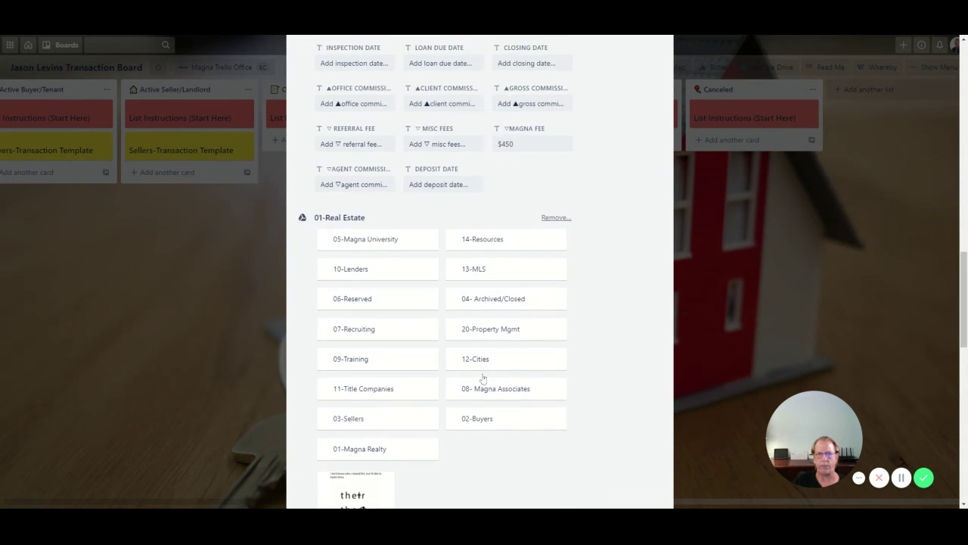
{"action": "scroll", "coordinate": [483, 378], "scroll_direction": "up", "scroll_amount": 6}
{"action": "left_click", "coordinate": [228, 333]}
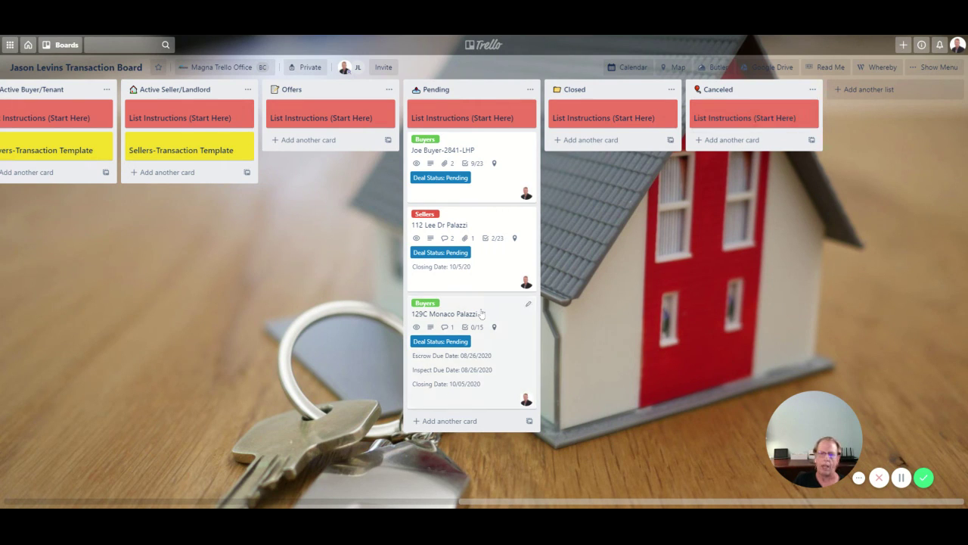
- Drag Joe Buyer-2841-LHP into Closed so Deal Status reads Closed, then reopen the card
{"action": "left_click_drag", "start_coordinate": [470, 190], "coordinate": [621, 198]}
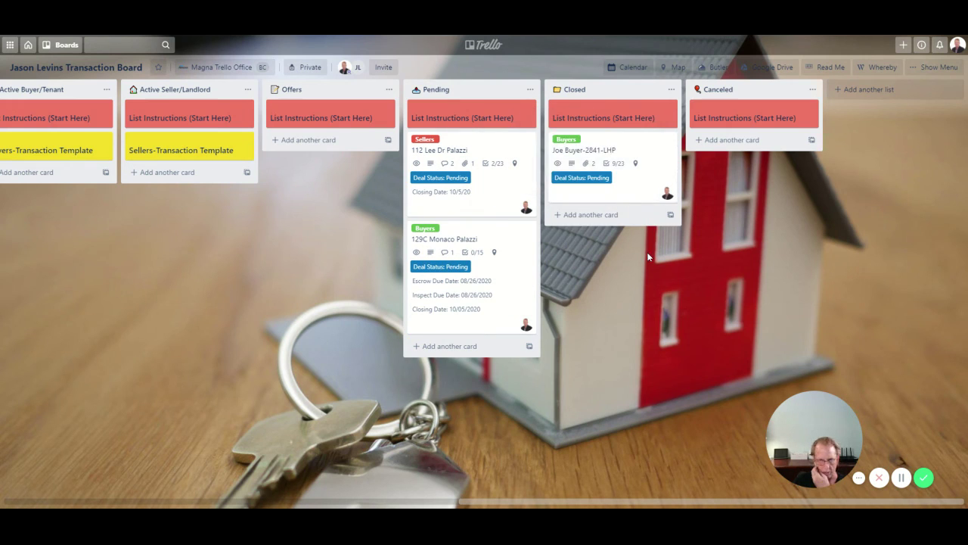
{"action": "left_click", "coordinate": [616, 200]}
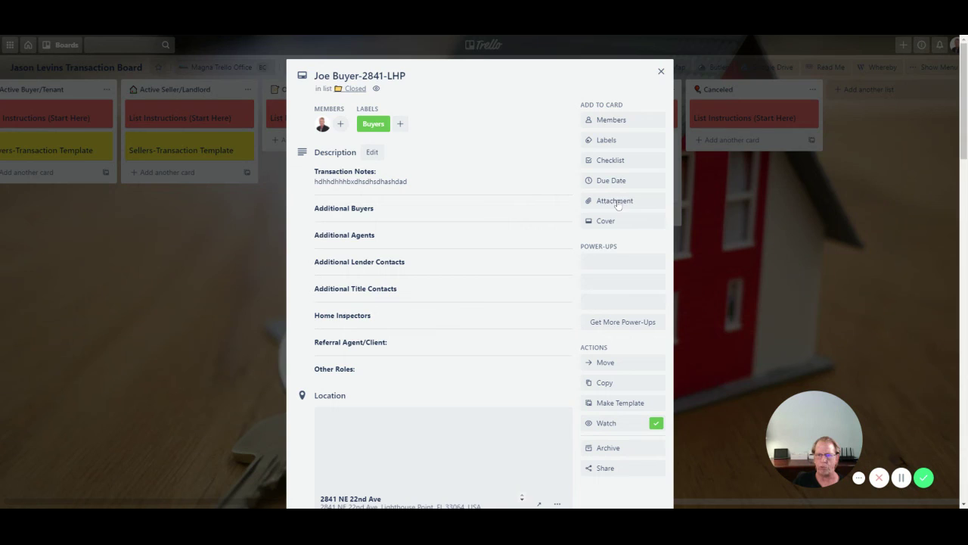
{"action": "scroll", "coordinate": [465, 280], "scroll_direction": "down", "scroll_amount": 5}
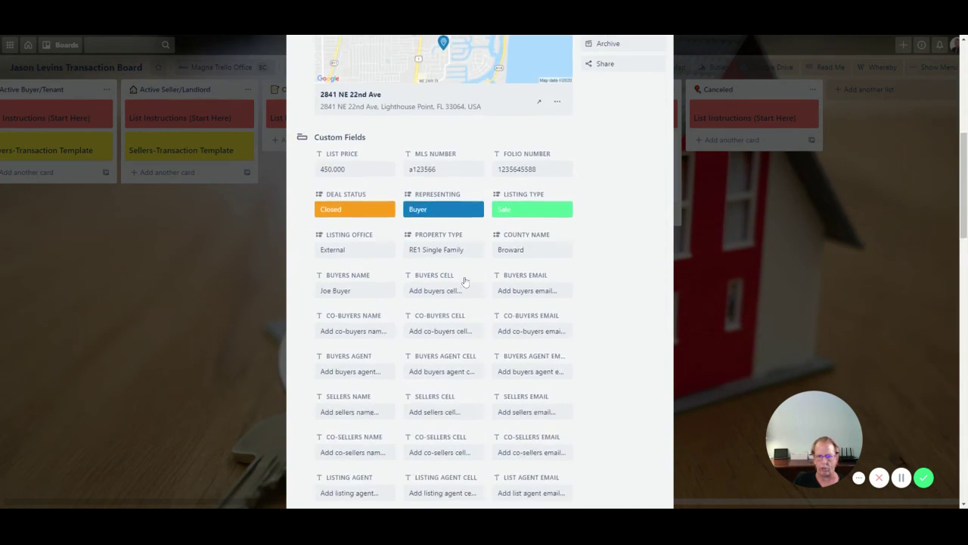
{"action": "scroll", "coordinate": [465, 281], "scroll_direction": "down", "scroll_amount": 10}
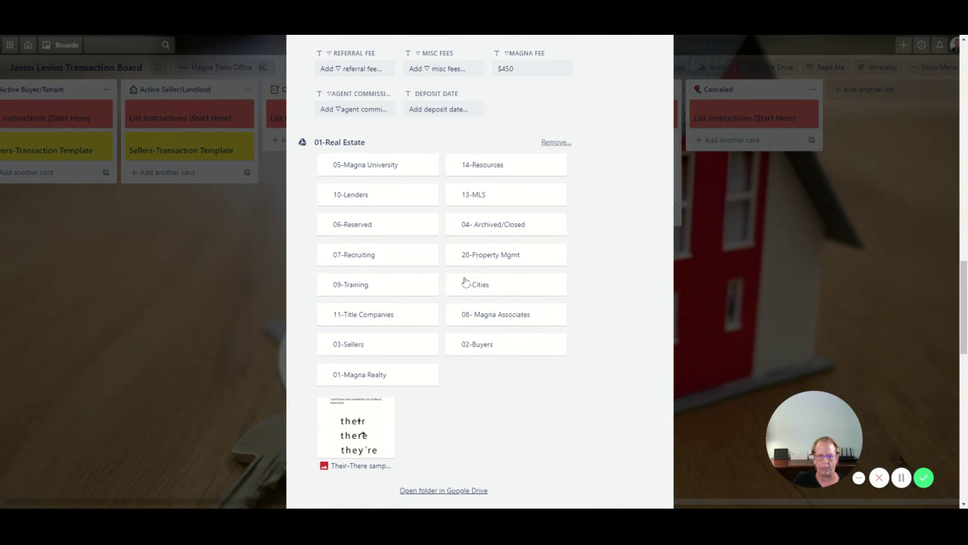
{"action": "scroll", "coordinate": [476, 340], "scroll_direction": "down", "scroll_amount": 5}
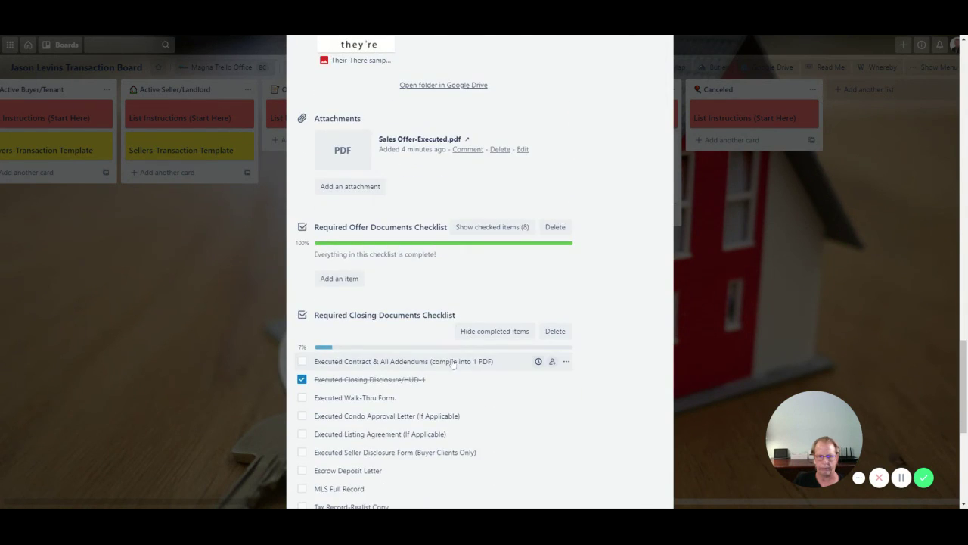
{"action": "scroll", "coordinate": [452, 363], "scroll_direction": "down", "scroll_amount": 4}
{"action": "scroll", "coordinate": [437, 357], "scroll_direction": "up", "scroll_amount": 2}
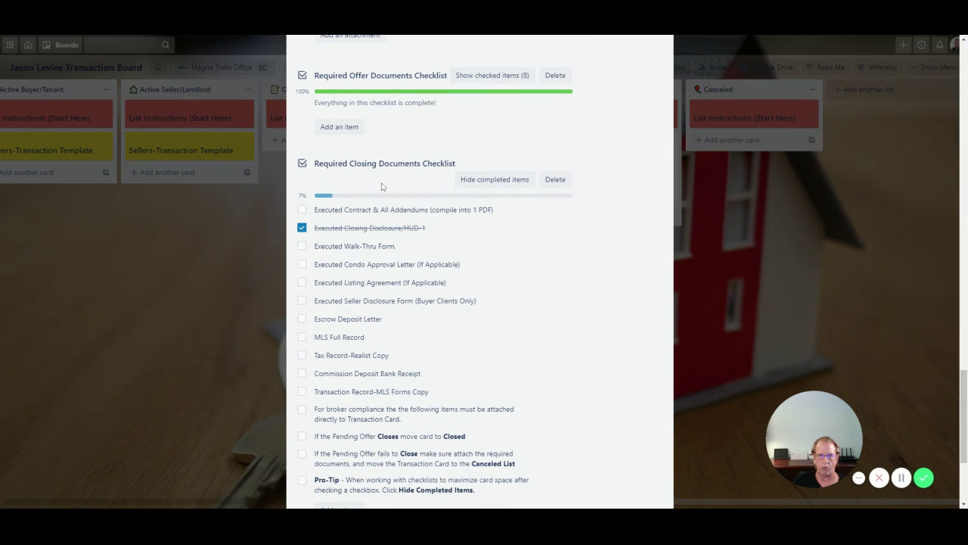
{"action": "scroll", "coordinate": [399, 189], "scroll_direction": "down", "scroll_amount": 5}
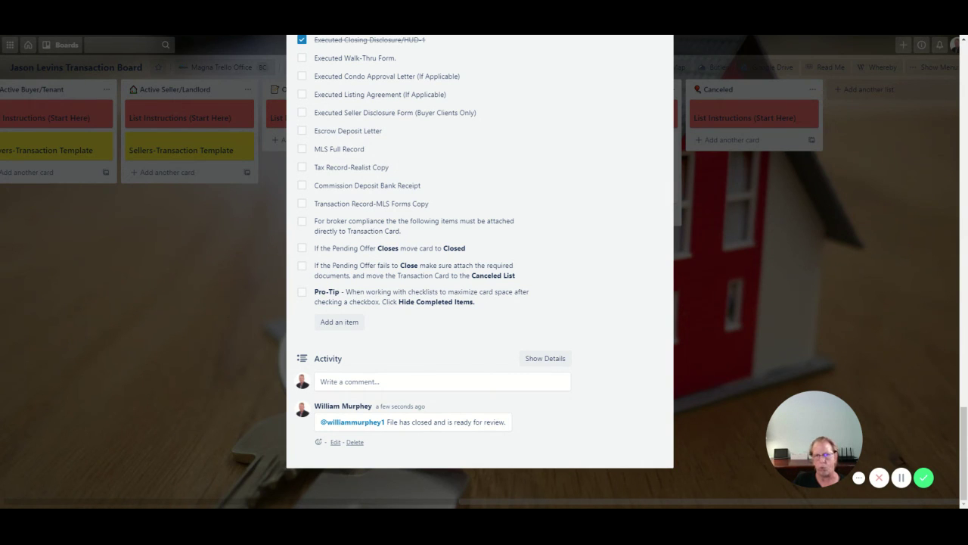
{"action": "scroll", "coordinate": [480, 272], "scroll_direction": "up", "scroll_amount": 15}
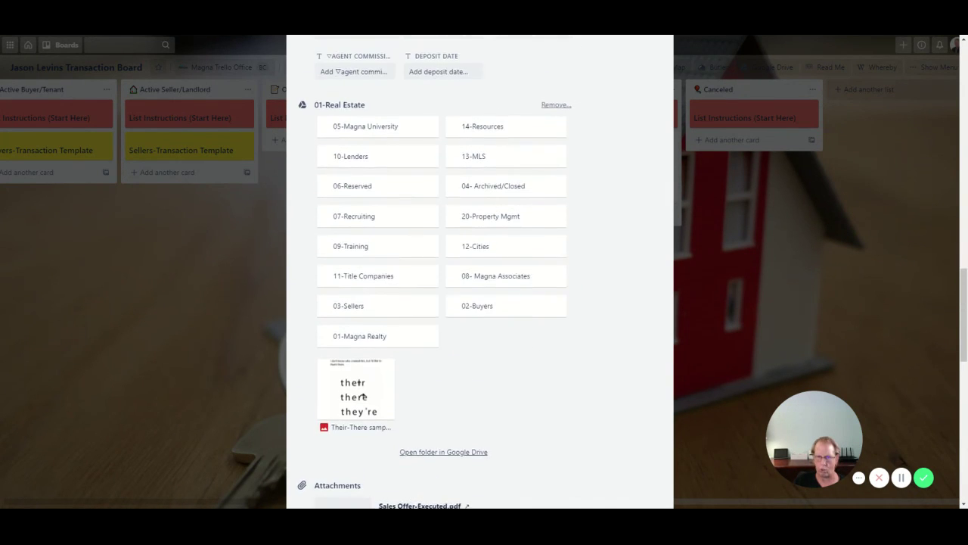
{"action": "scroll", "coordinate": [479, 273], "scroll_direction": "up", "scroll_amount": 10}
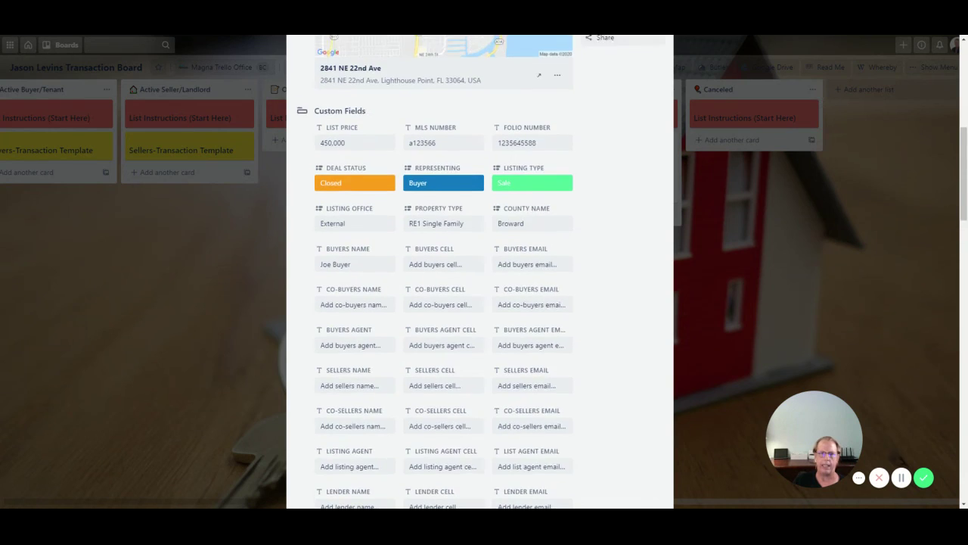